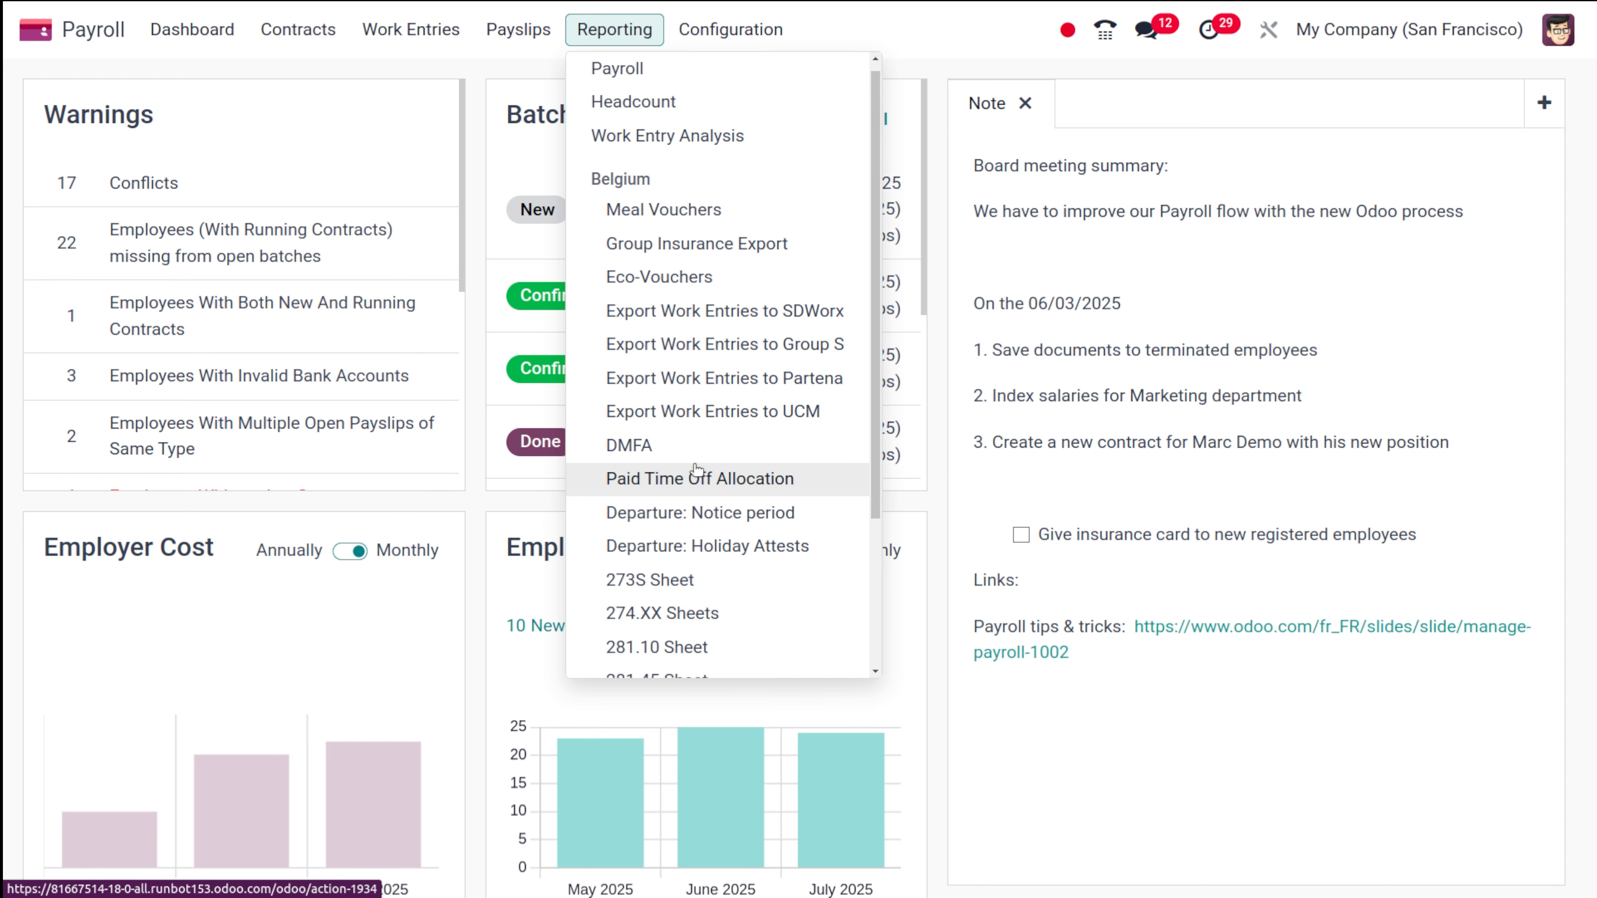
Open the Payroll Analysis report and chart Meal Voucher (Employer), Number of Days, and finally Net Wage as the measure
click(608, 68)
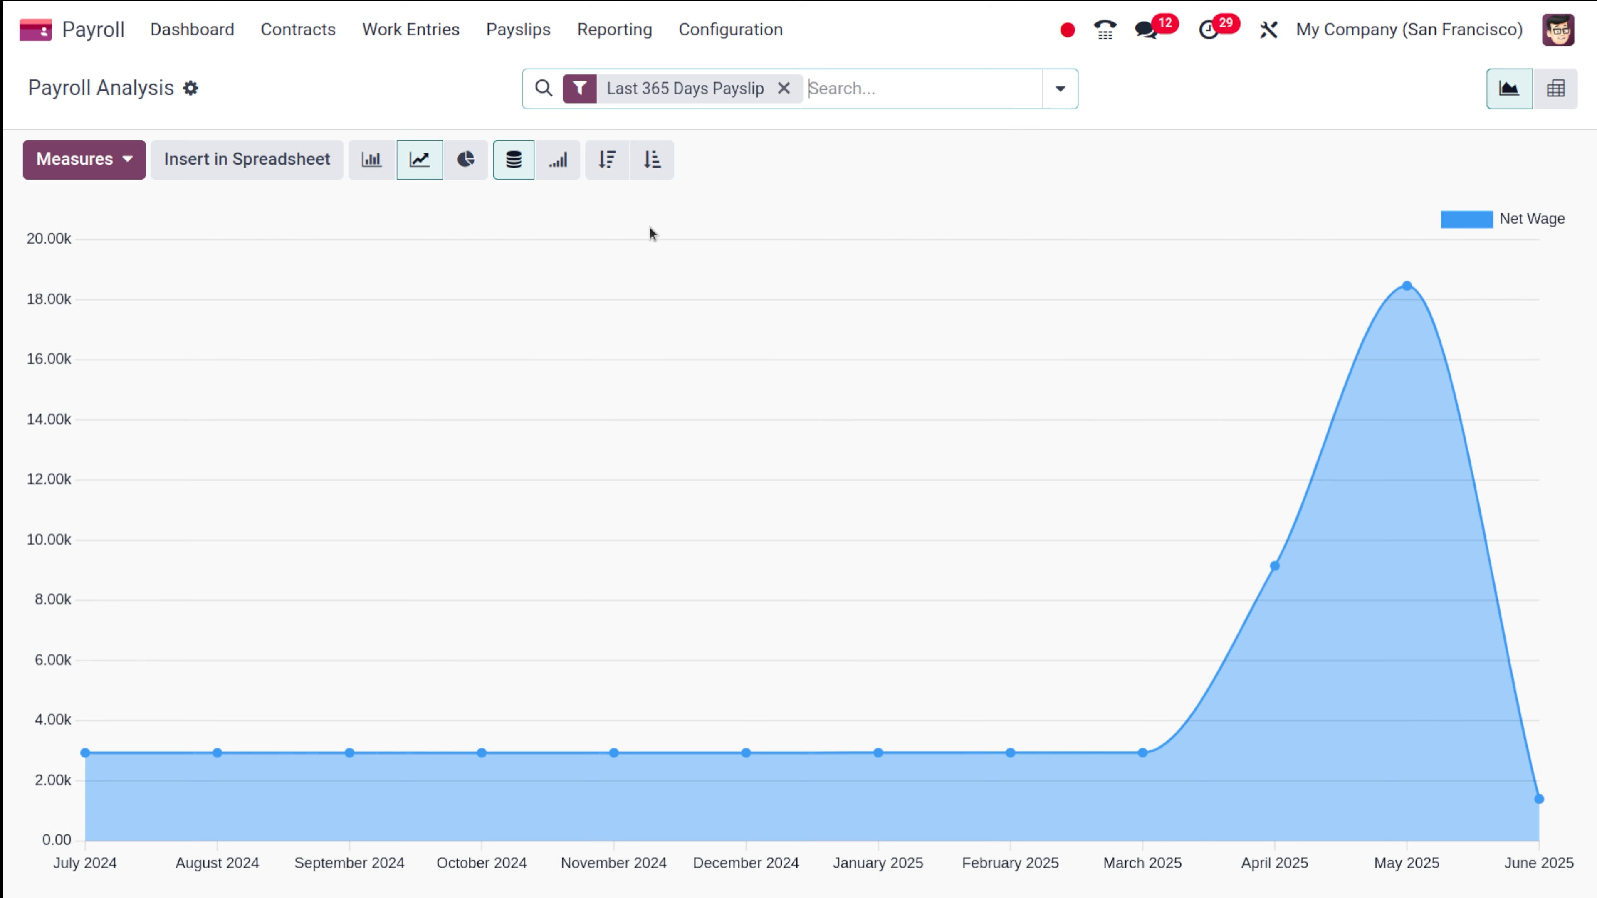
click(74, 168)
scroll(242, 474, down, 10)
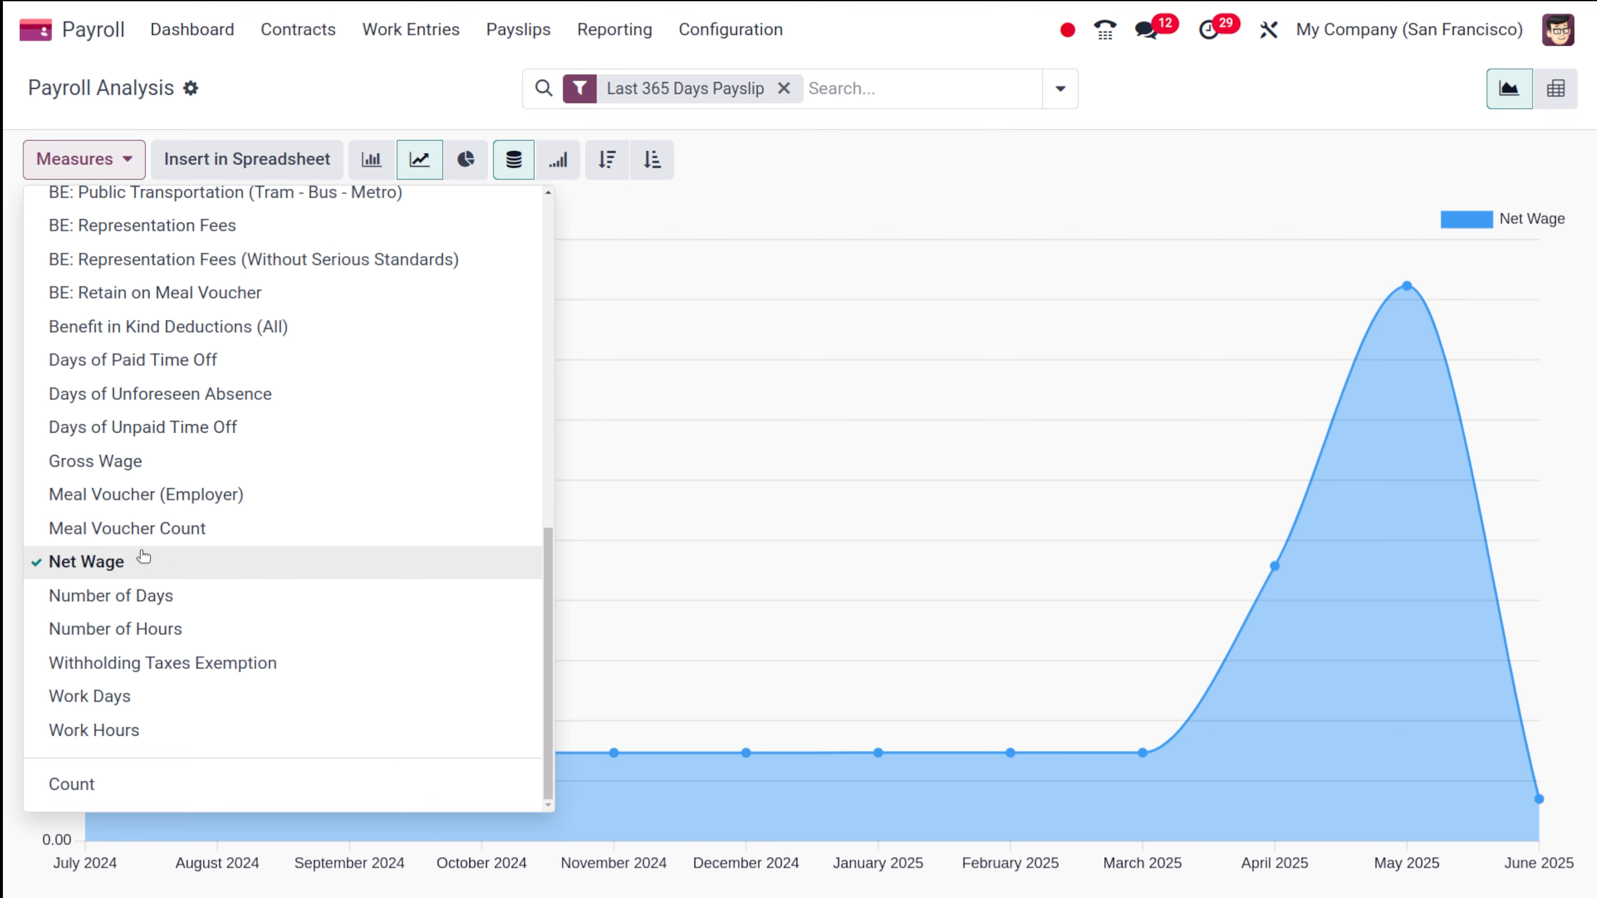
click(115, 495)
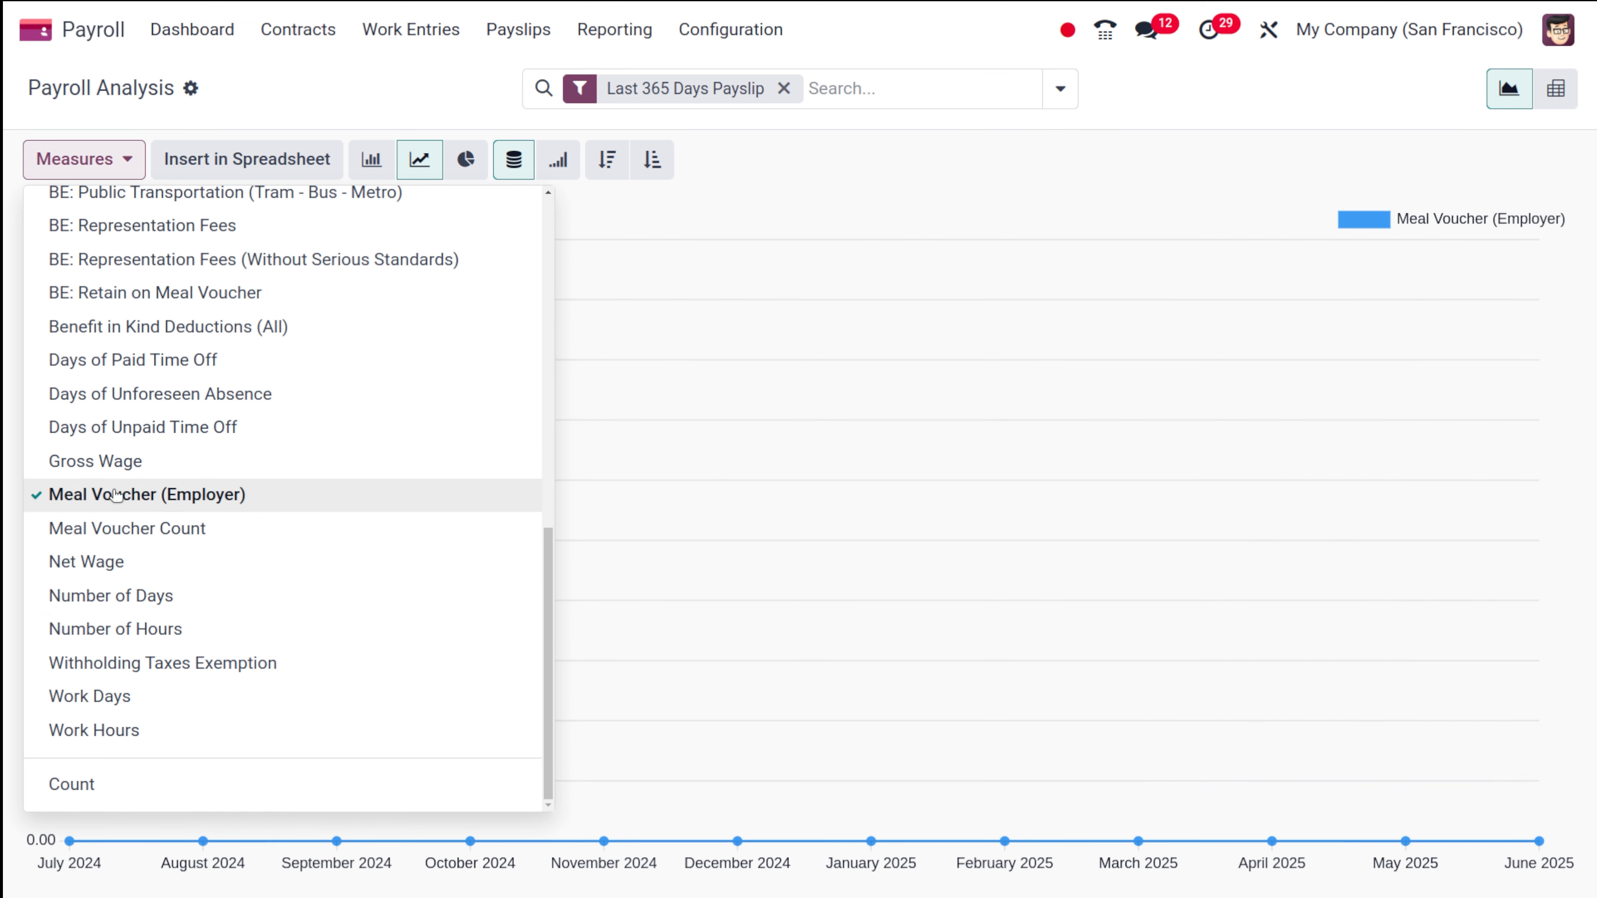
click(103, 604)
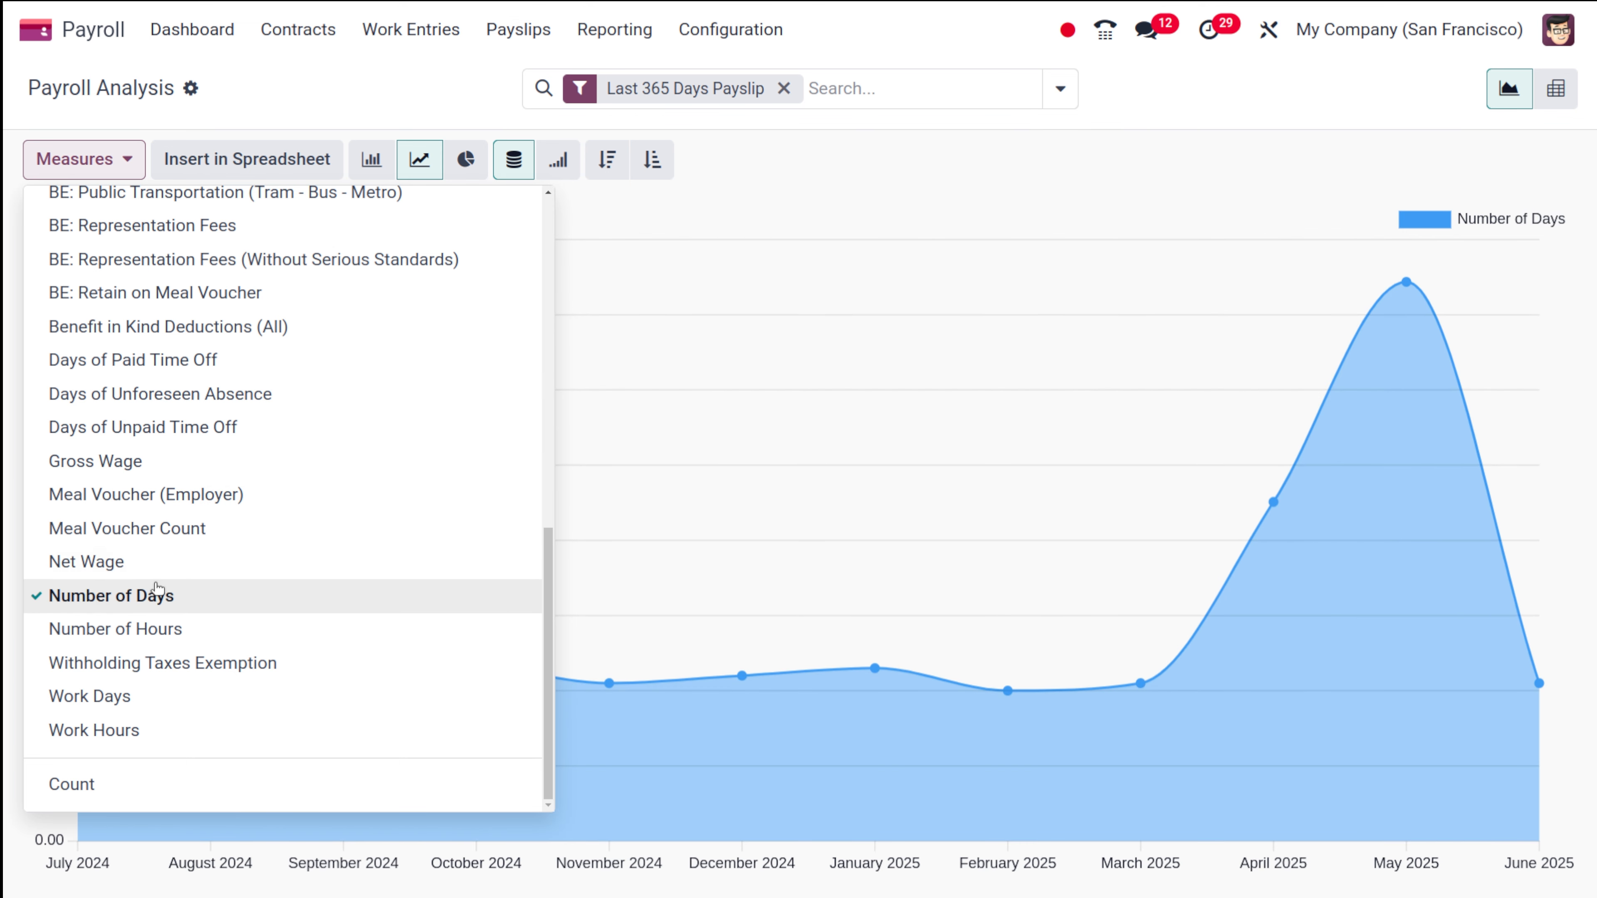
click(102, 564)
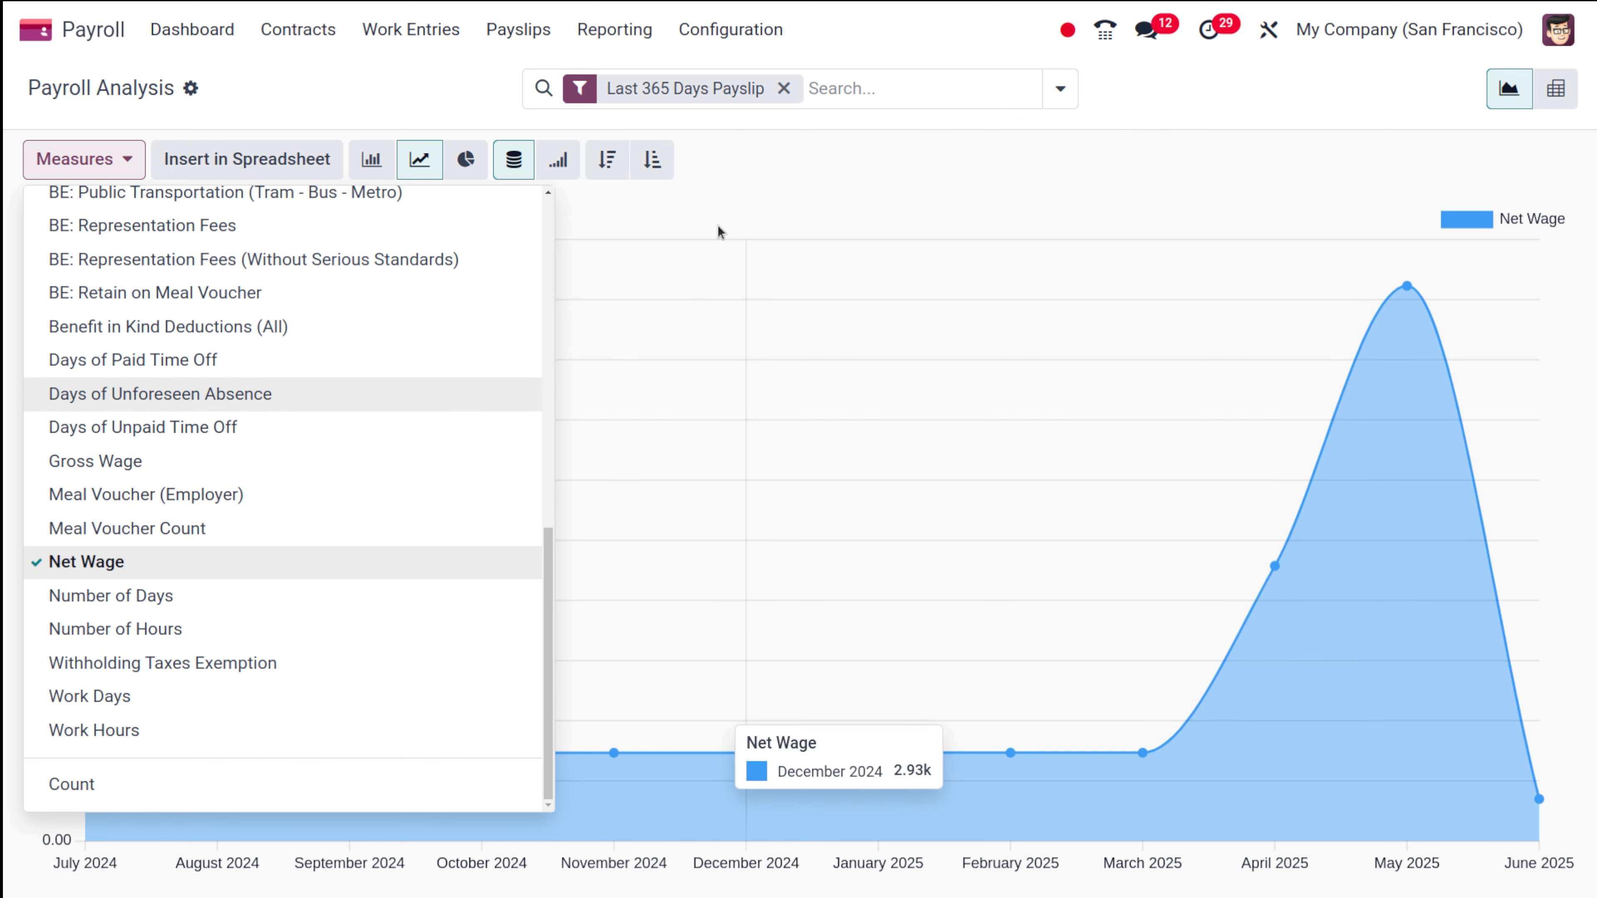
click(733, 175)
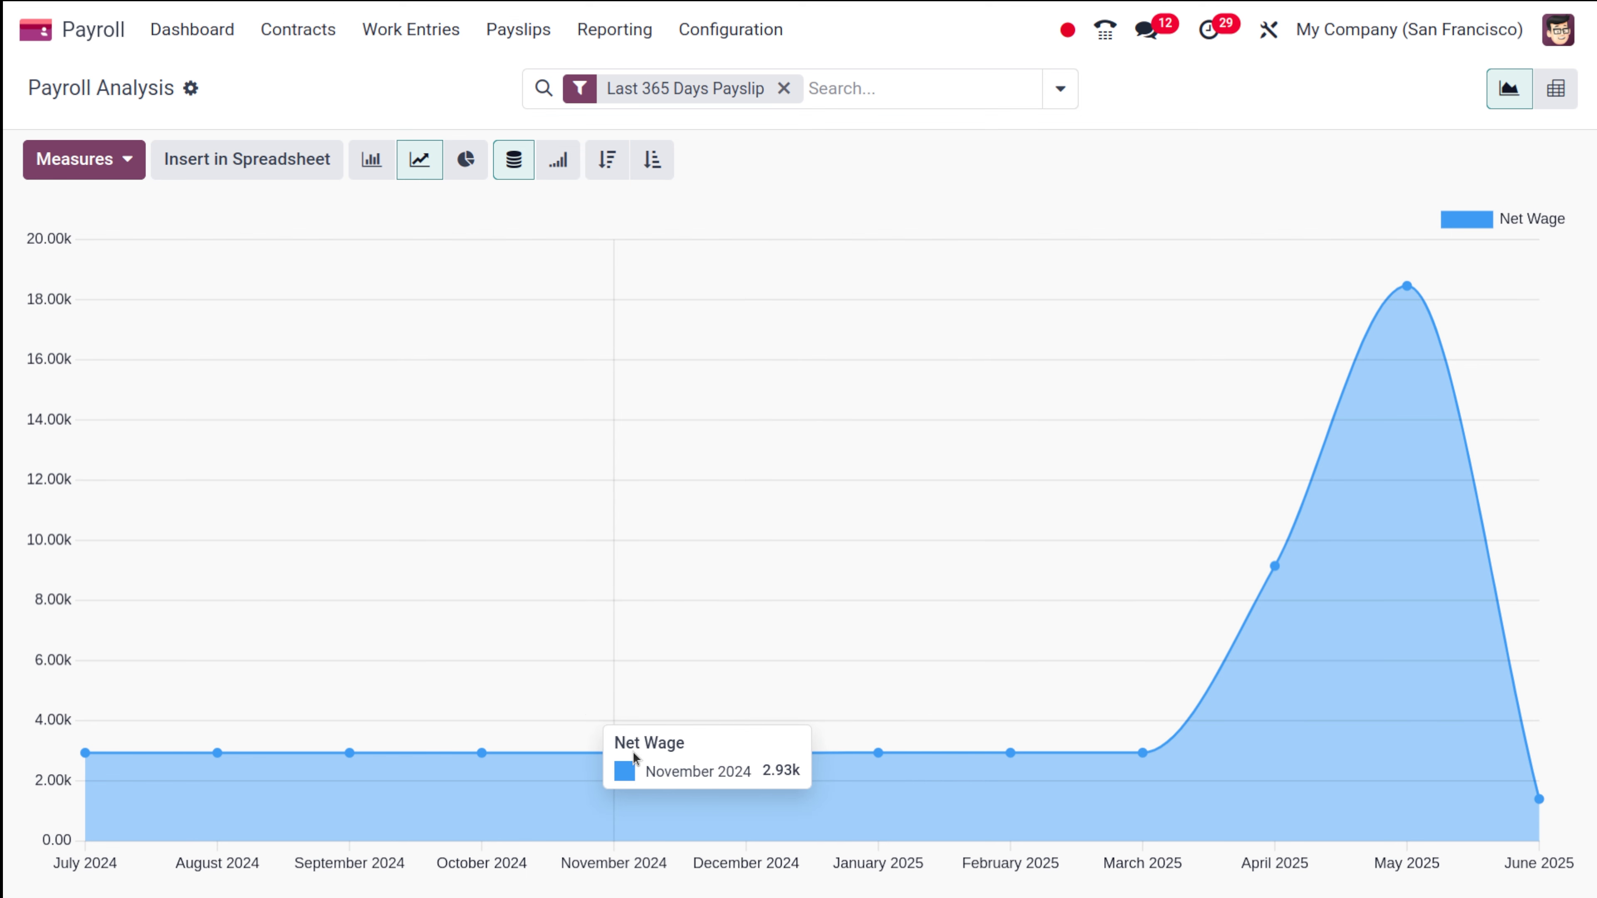
Try the line chart unstacked, and cumulative with descending and ascending sorting, and return to the plain stacked view
click(520, 163)
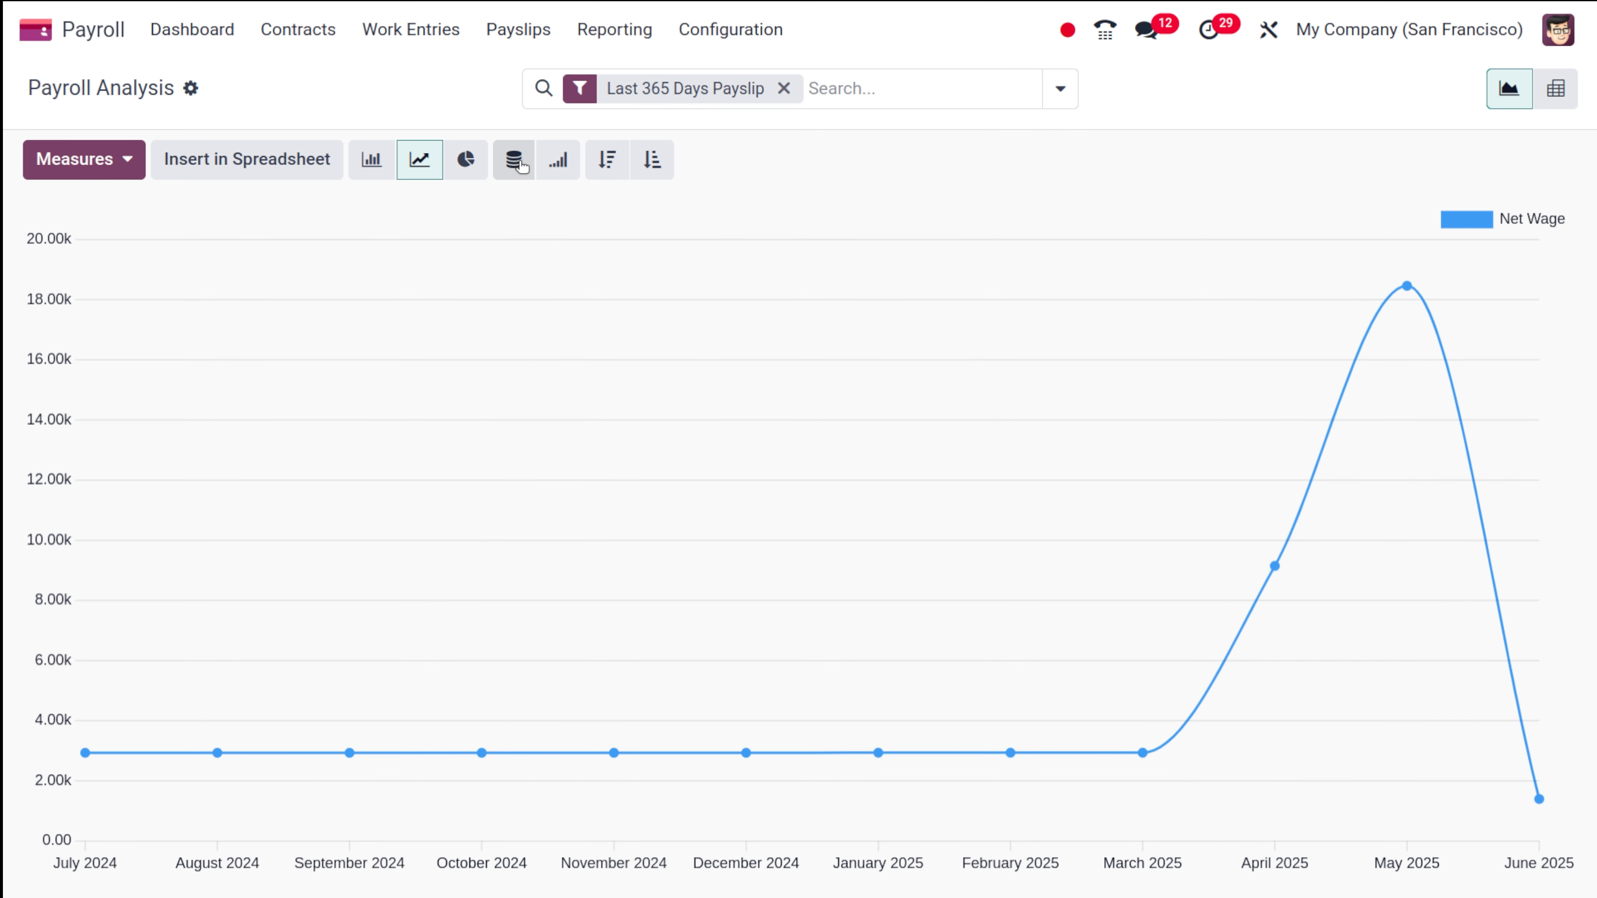
click(519, 163)
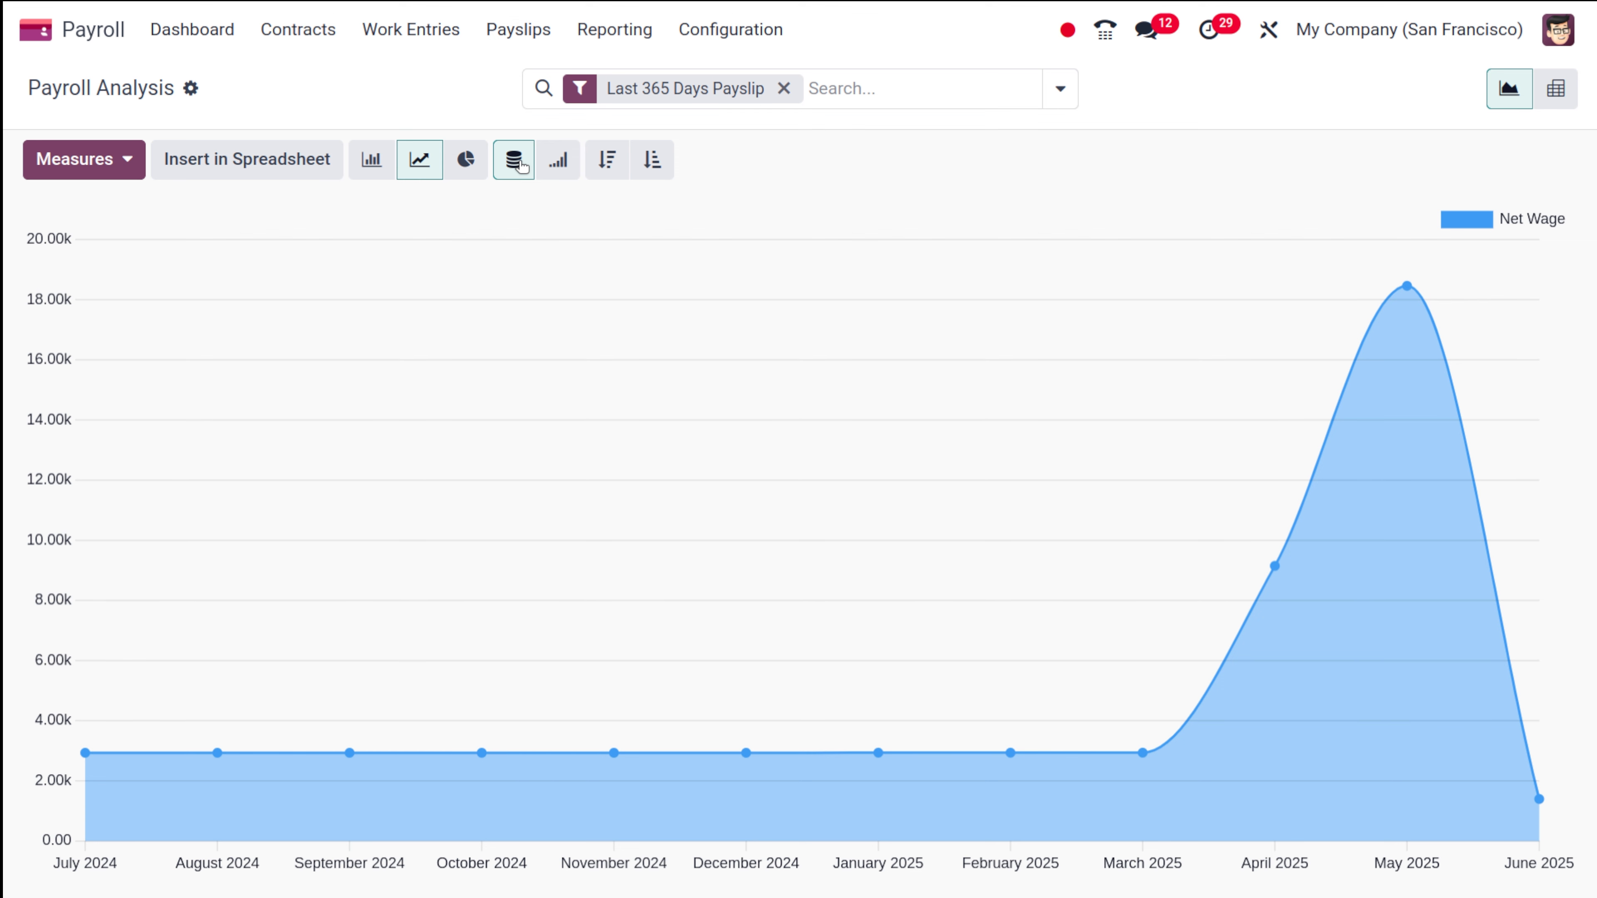
click(558, 163)
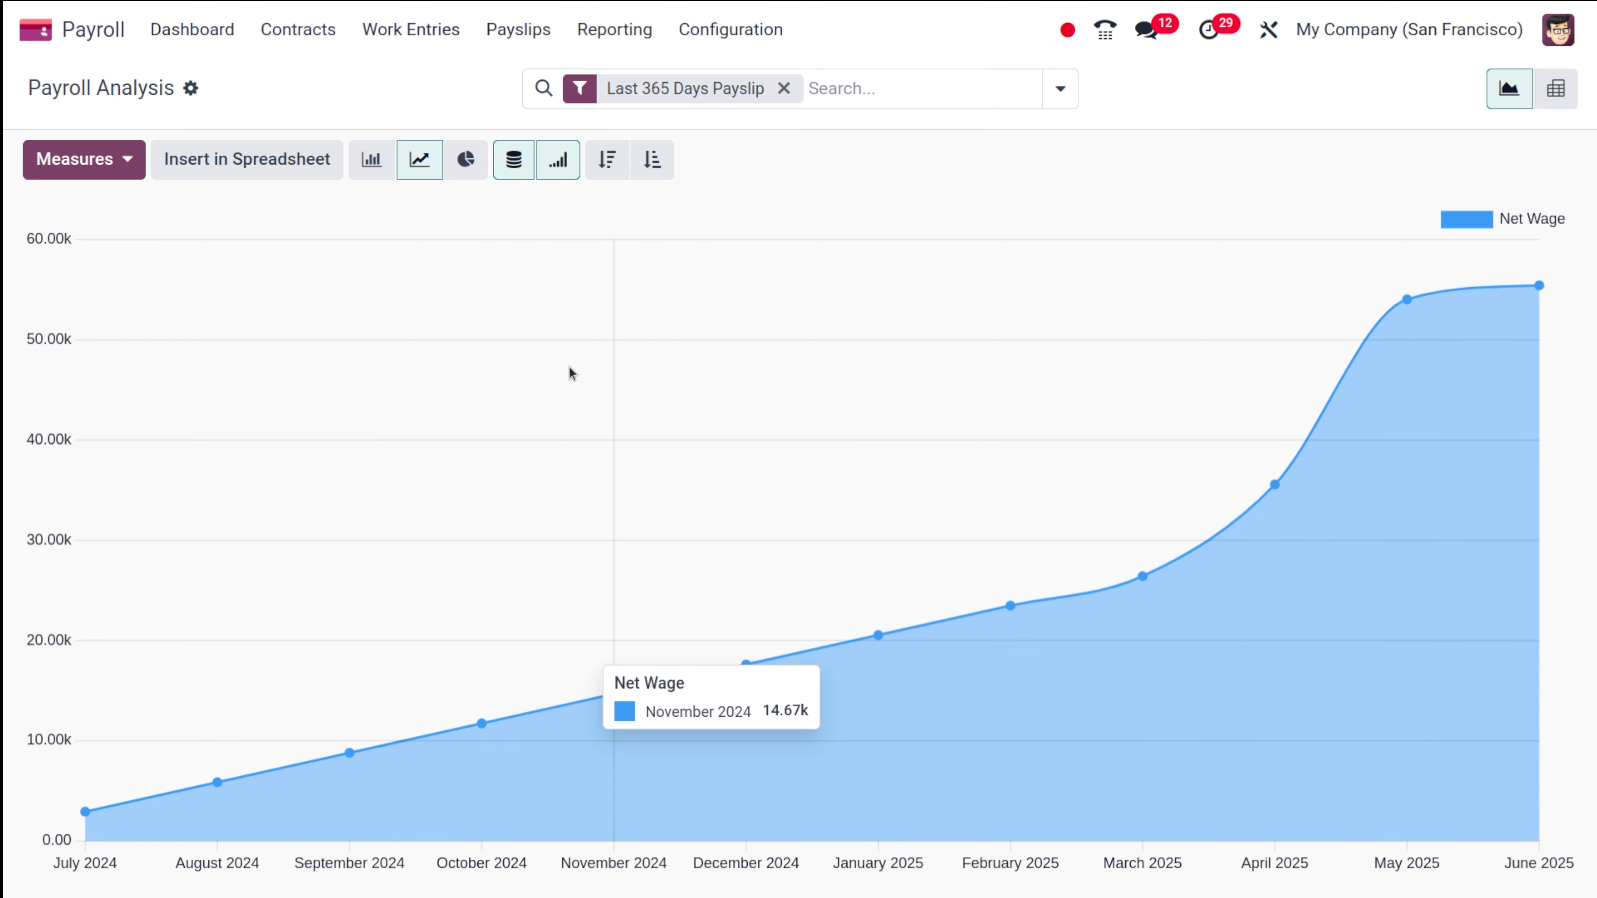
click(595, 179)
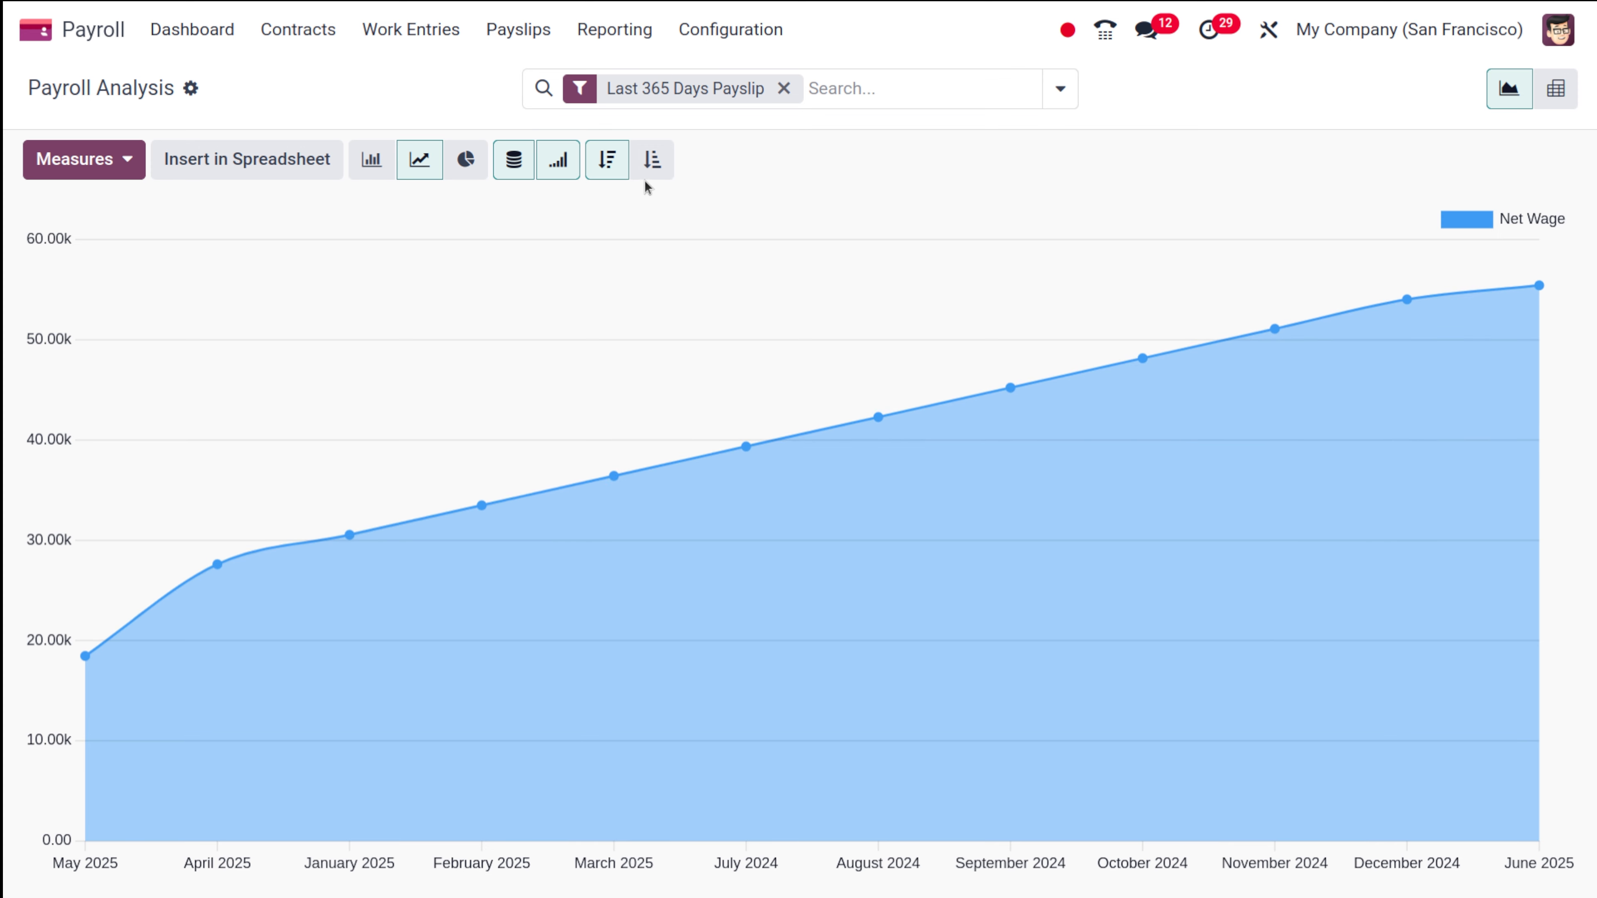
click(648, 171)
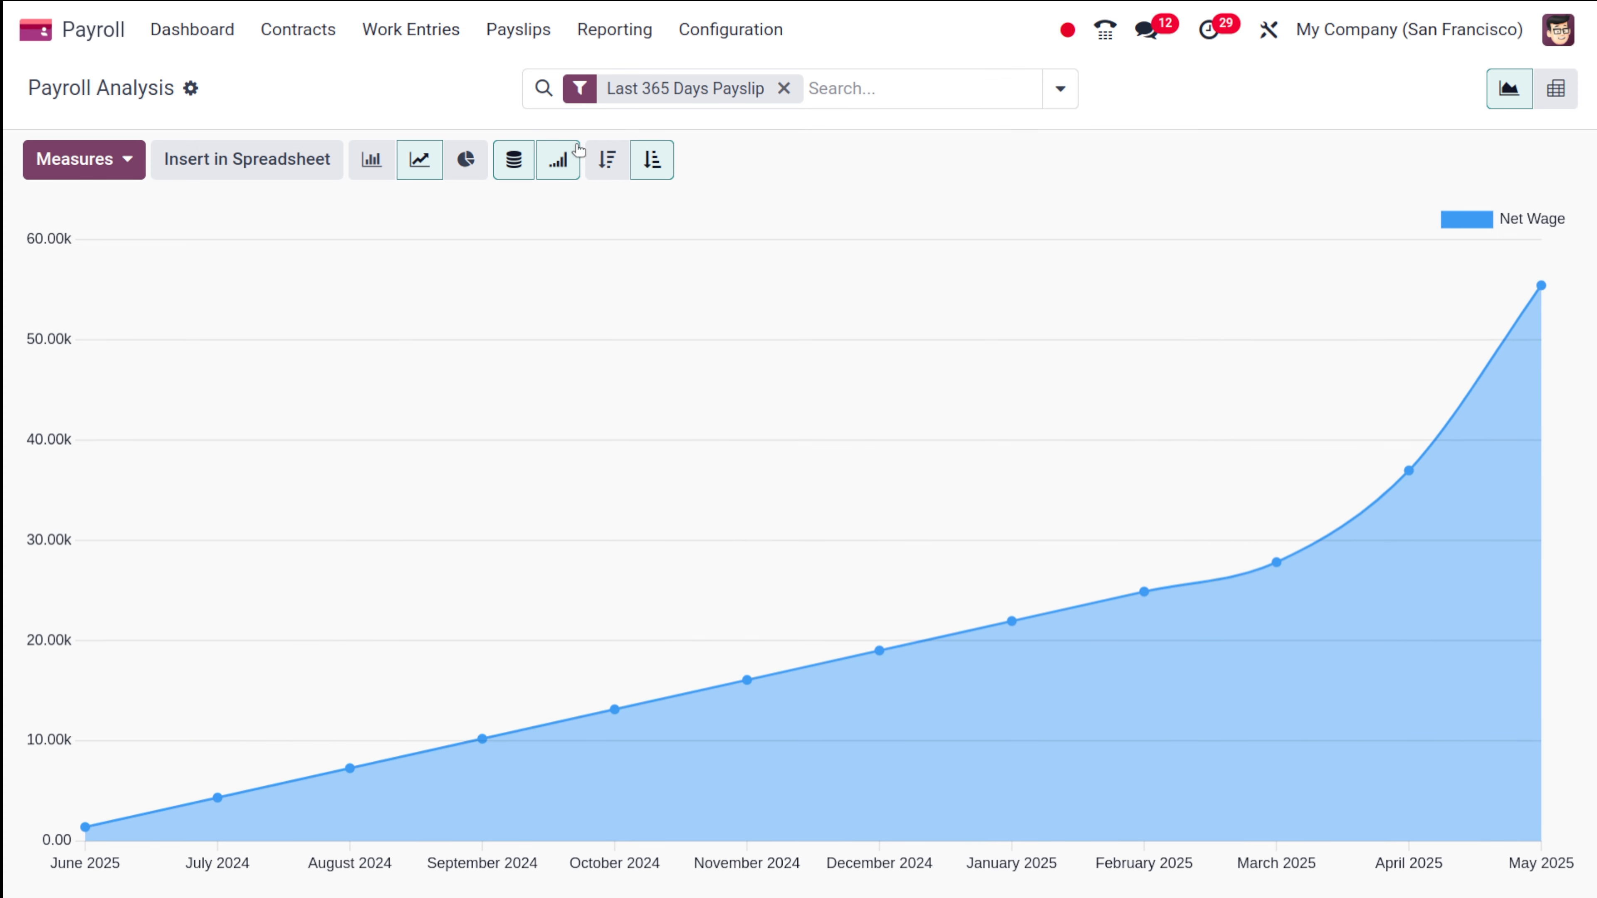
click(648, 157)
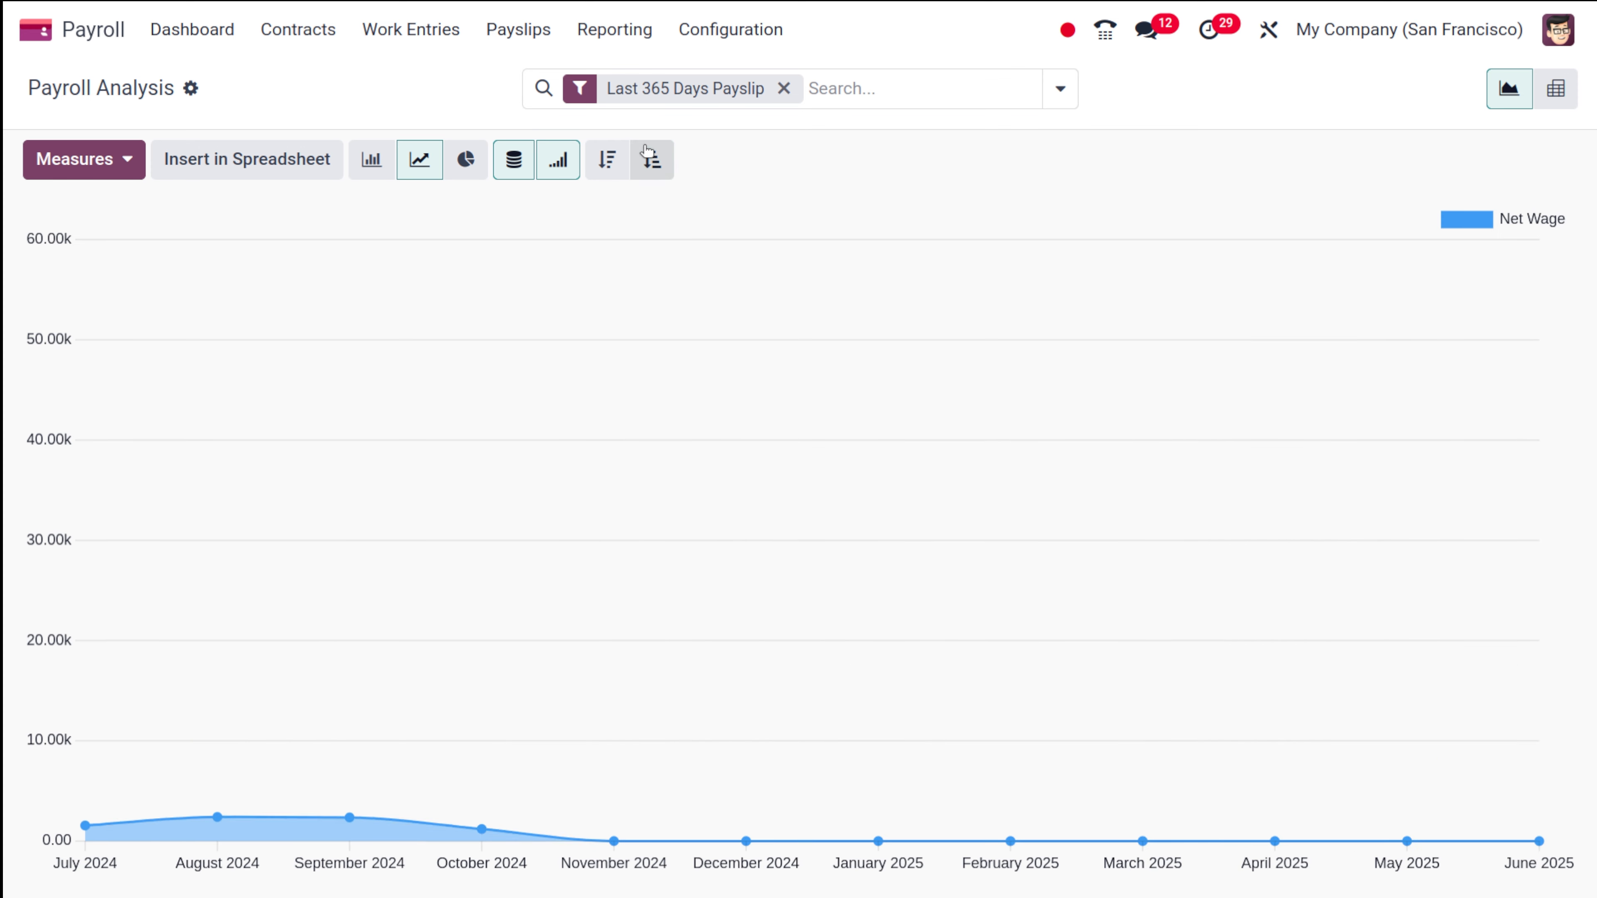
click(564, 166)
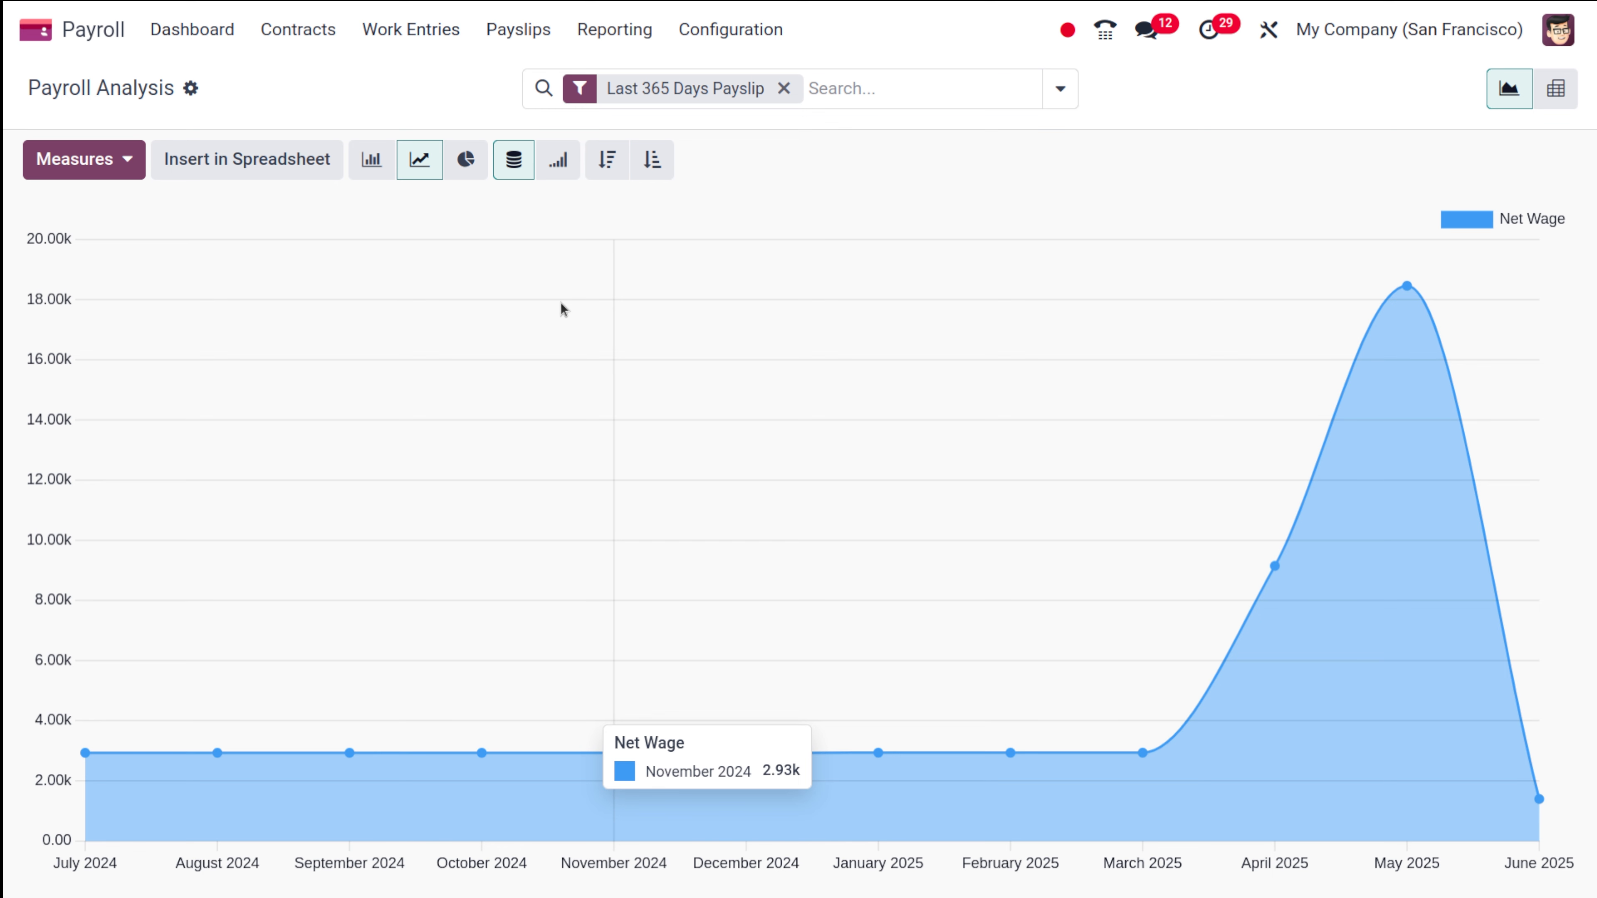
Try the cumulative line chart once more with descending order, turn both off, and toggle stacking off and on
click(568, 162)
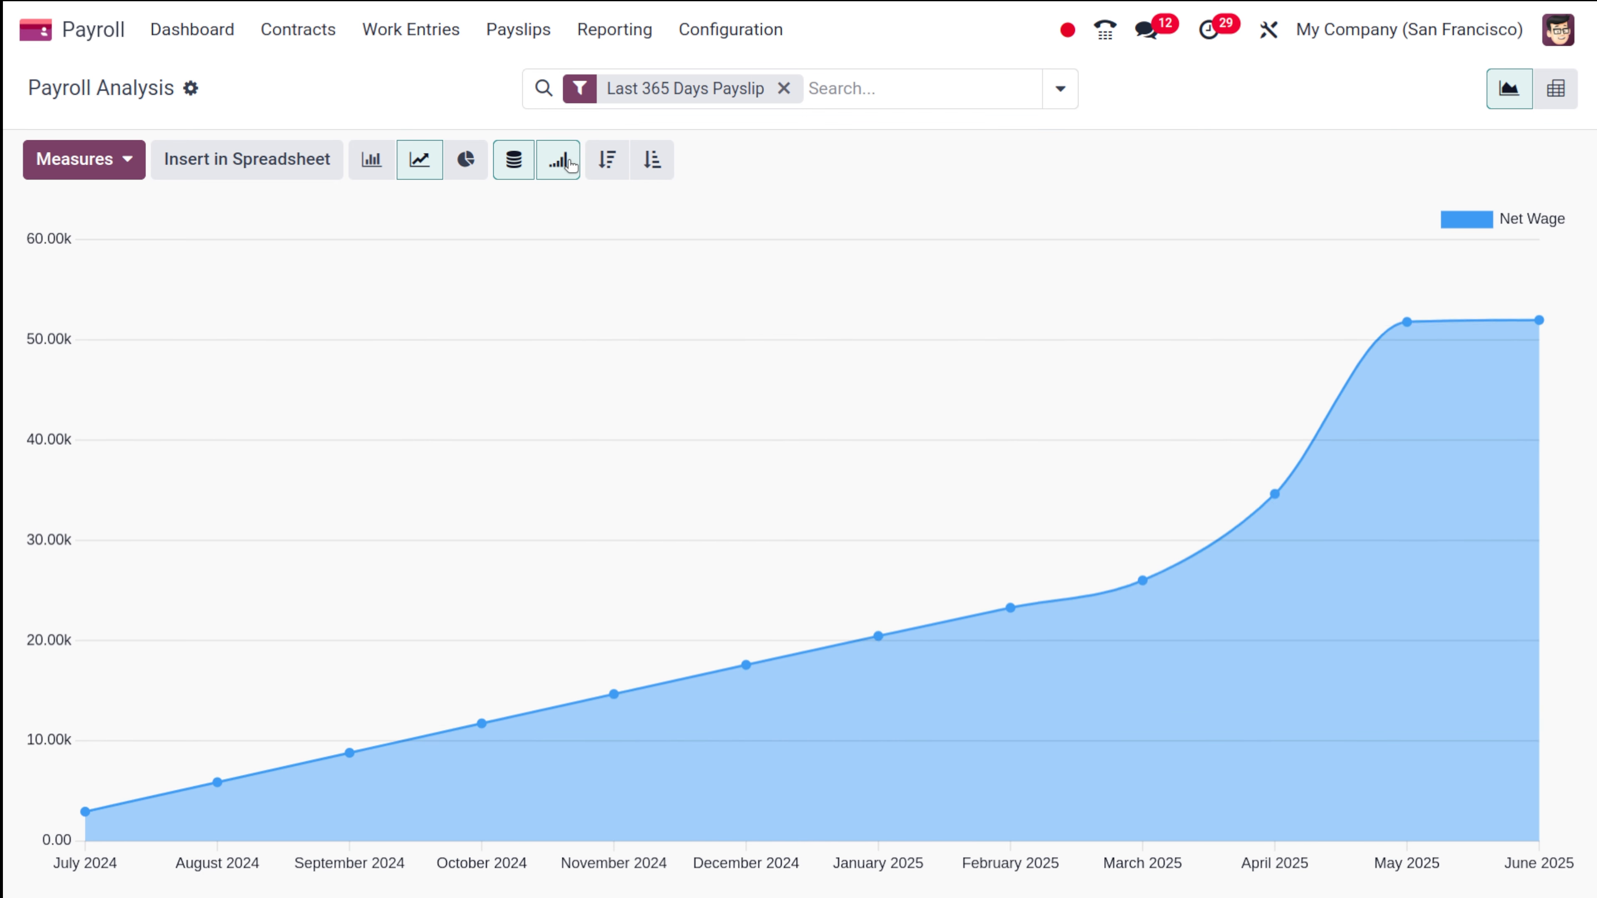
click(607, 160)
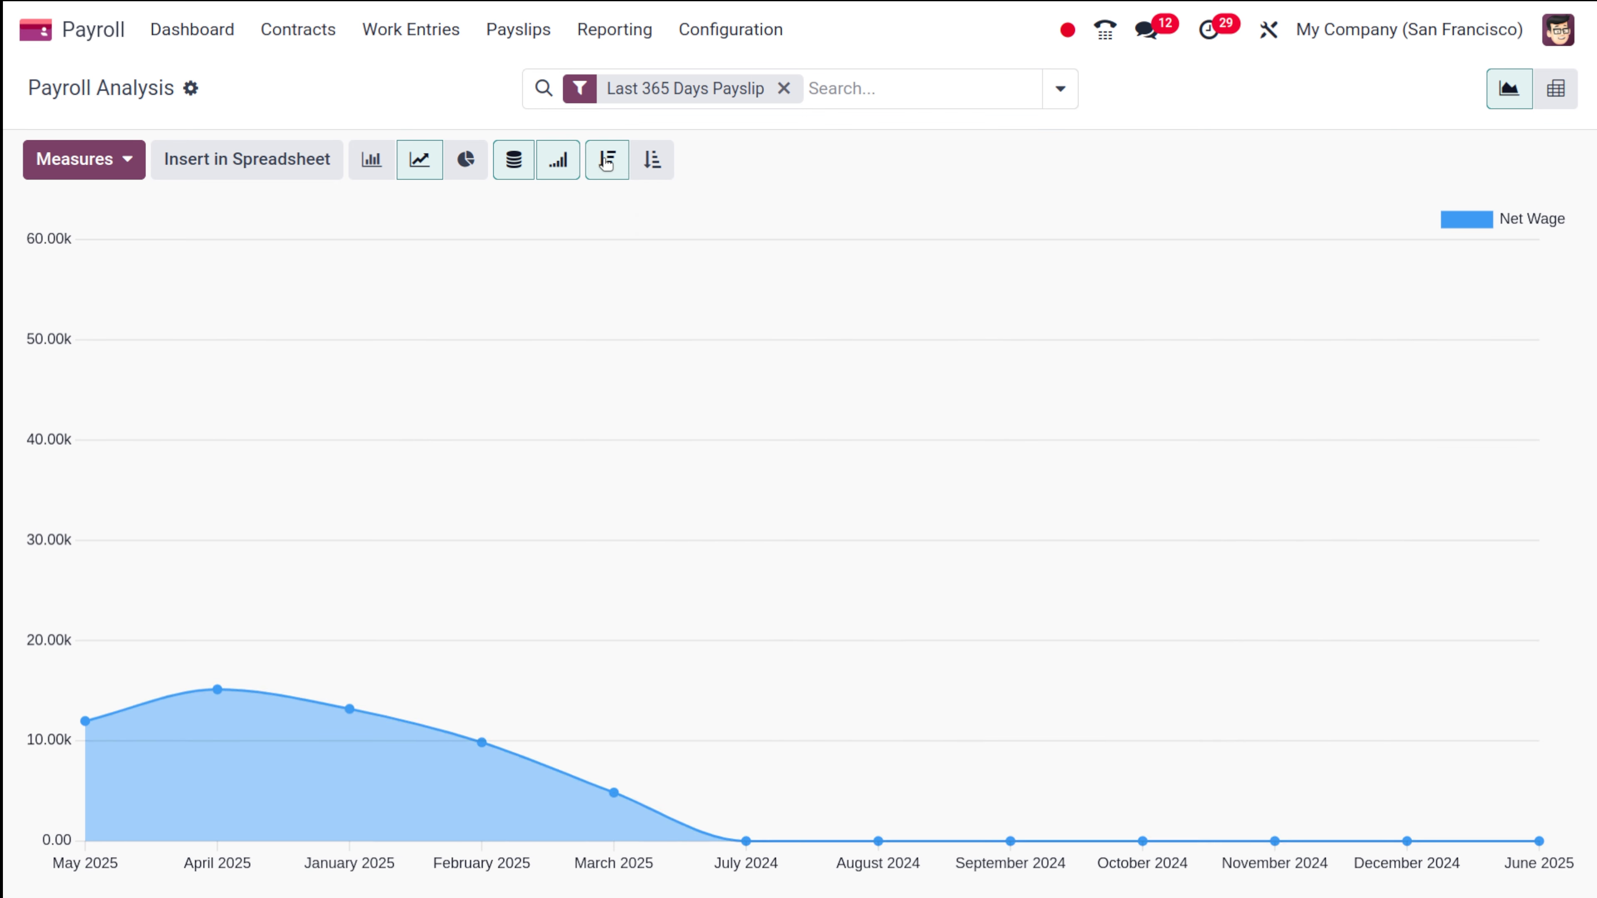
click(607, 160)
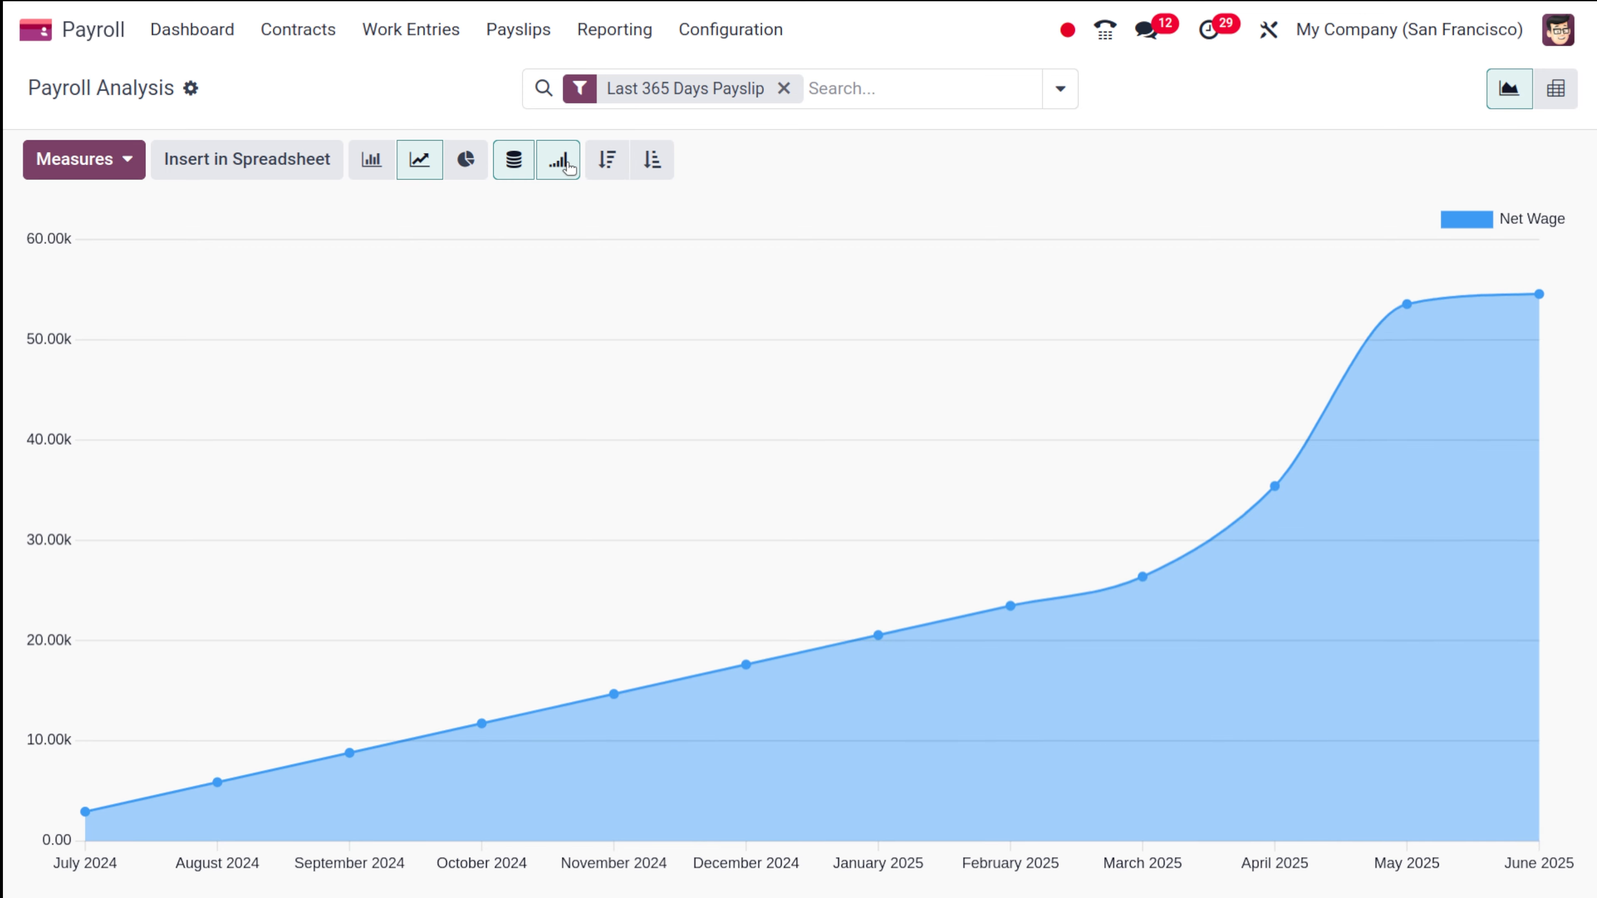
click(558, 160)
click(513, 162)
click(513, 162)
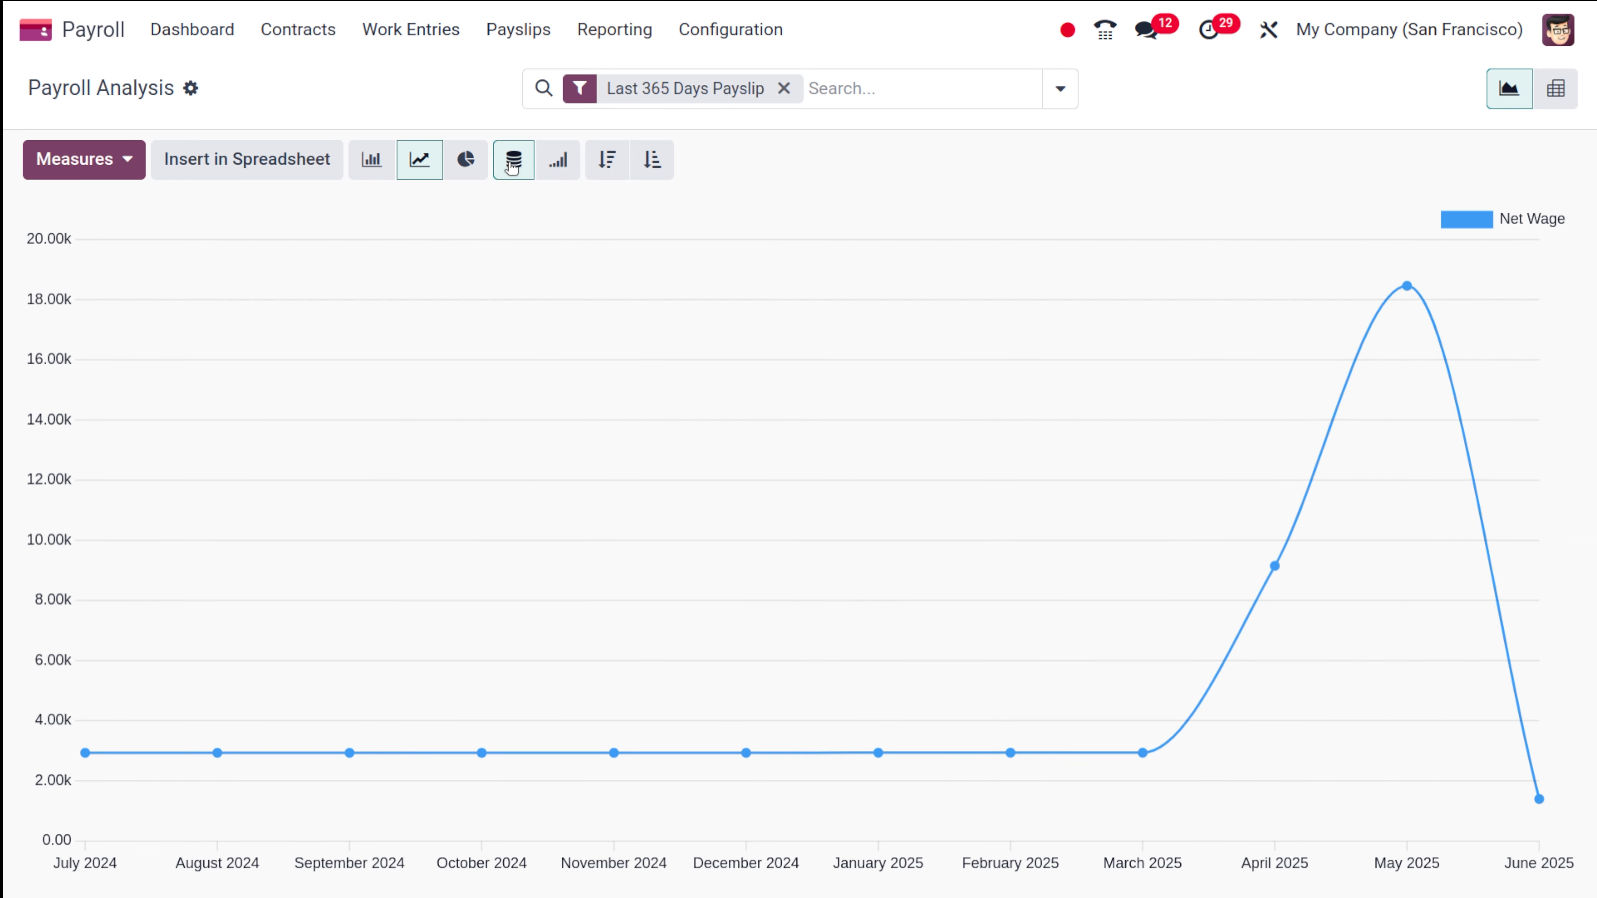
Display the net wage as a bar chart and compare it with and without stacking
click(365, 167)
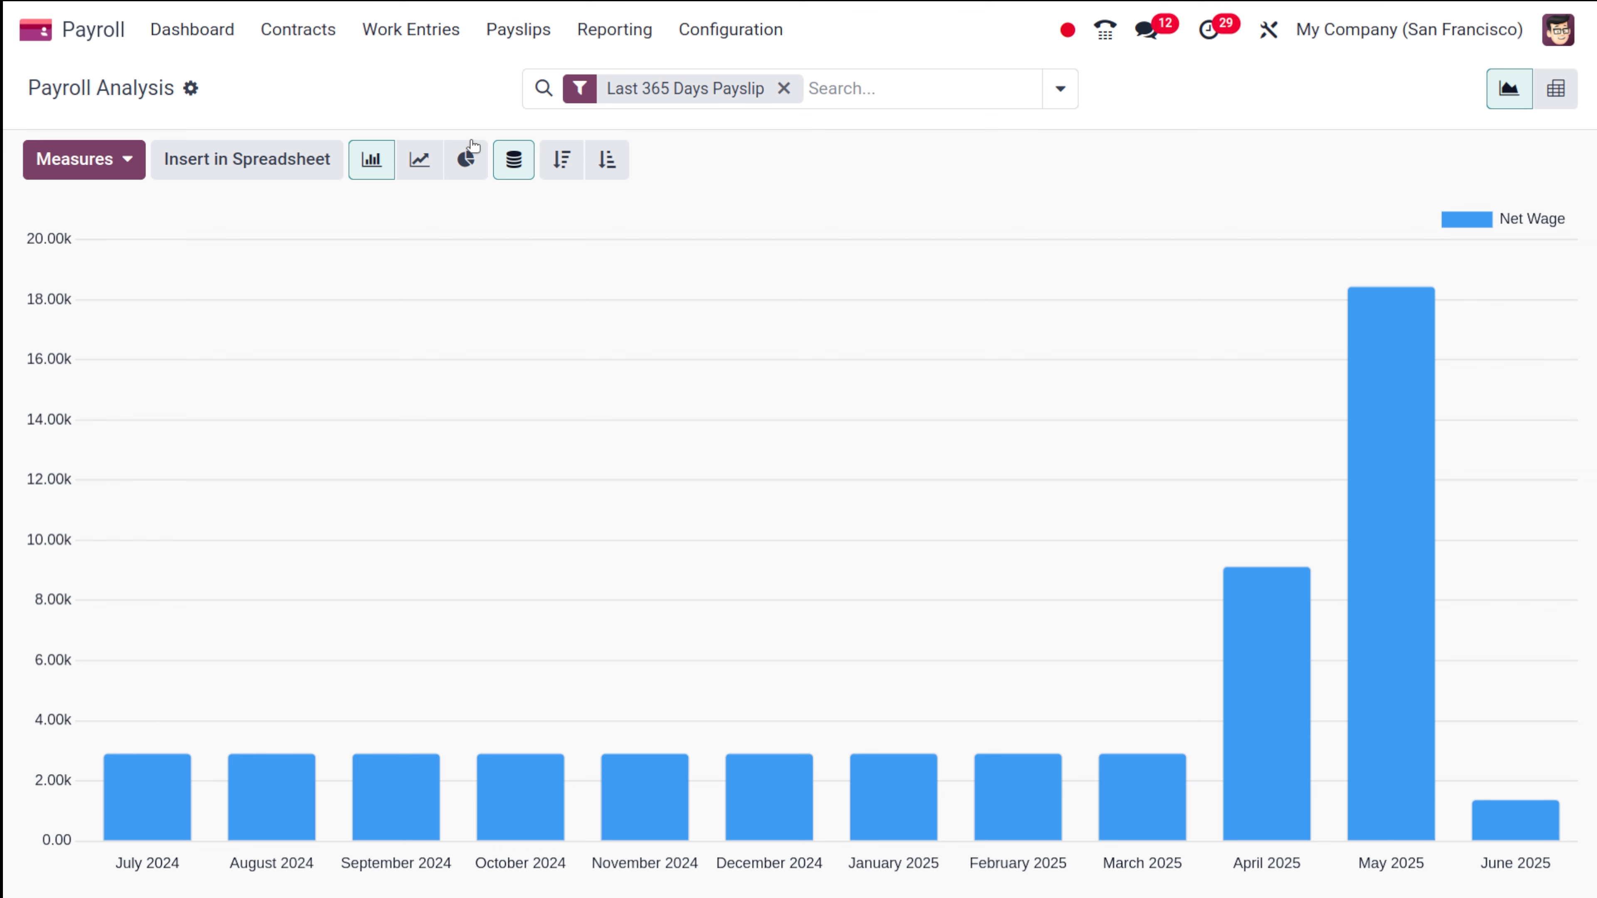
click(503, 151)
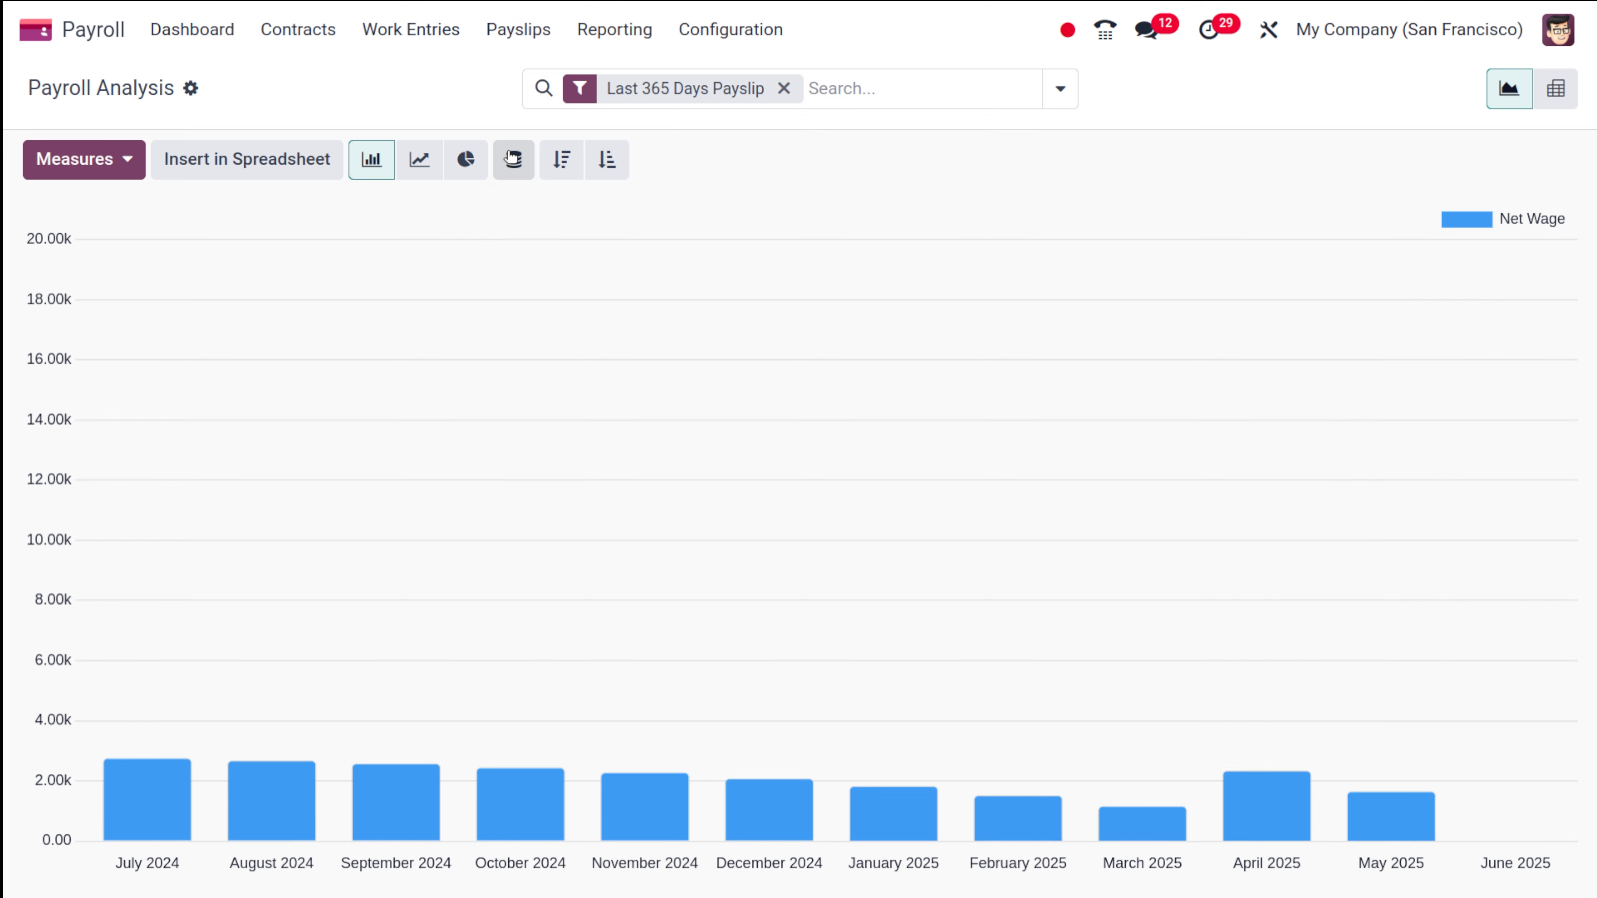
click(520, 169)
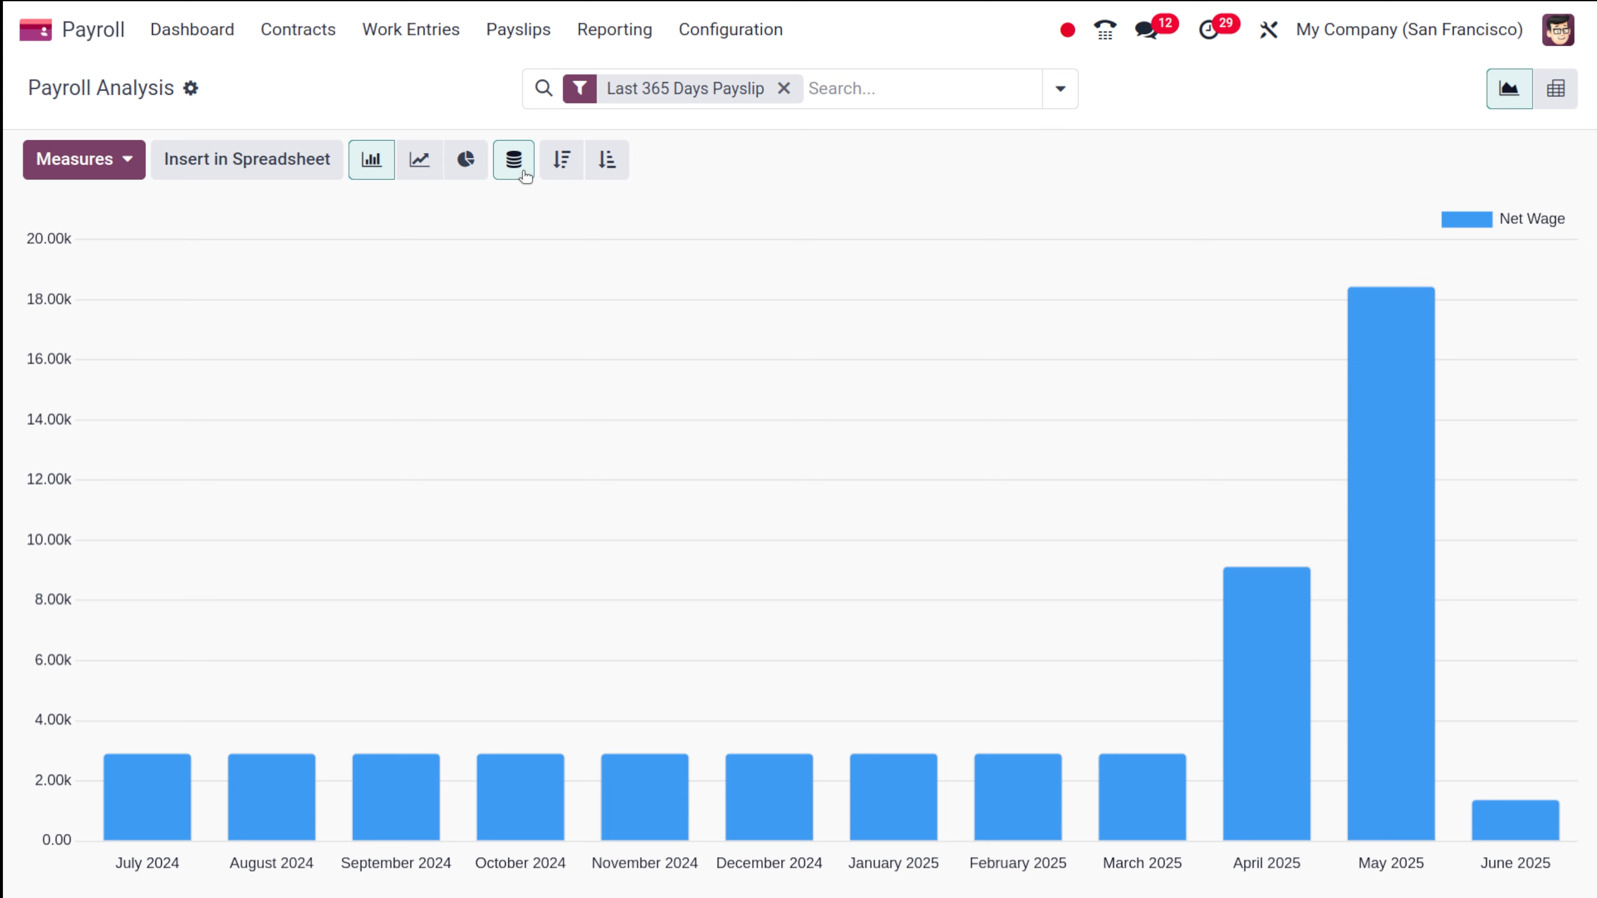
Display the net wage as a pie chart and inspect the share of the individual months
click(466, 162)
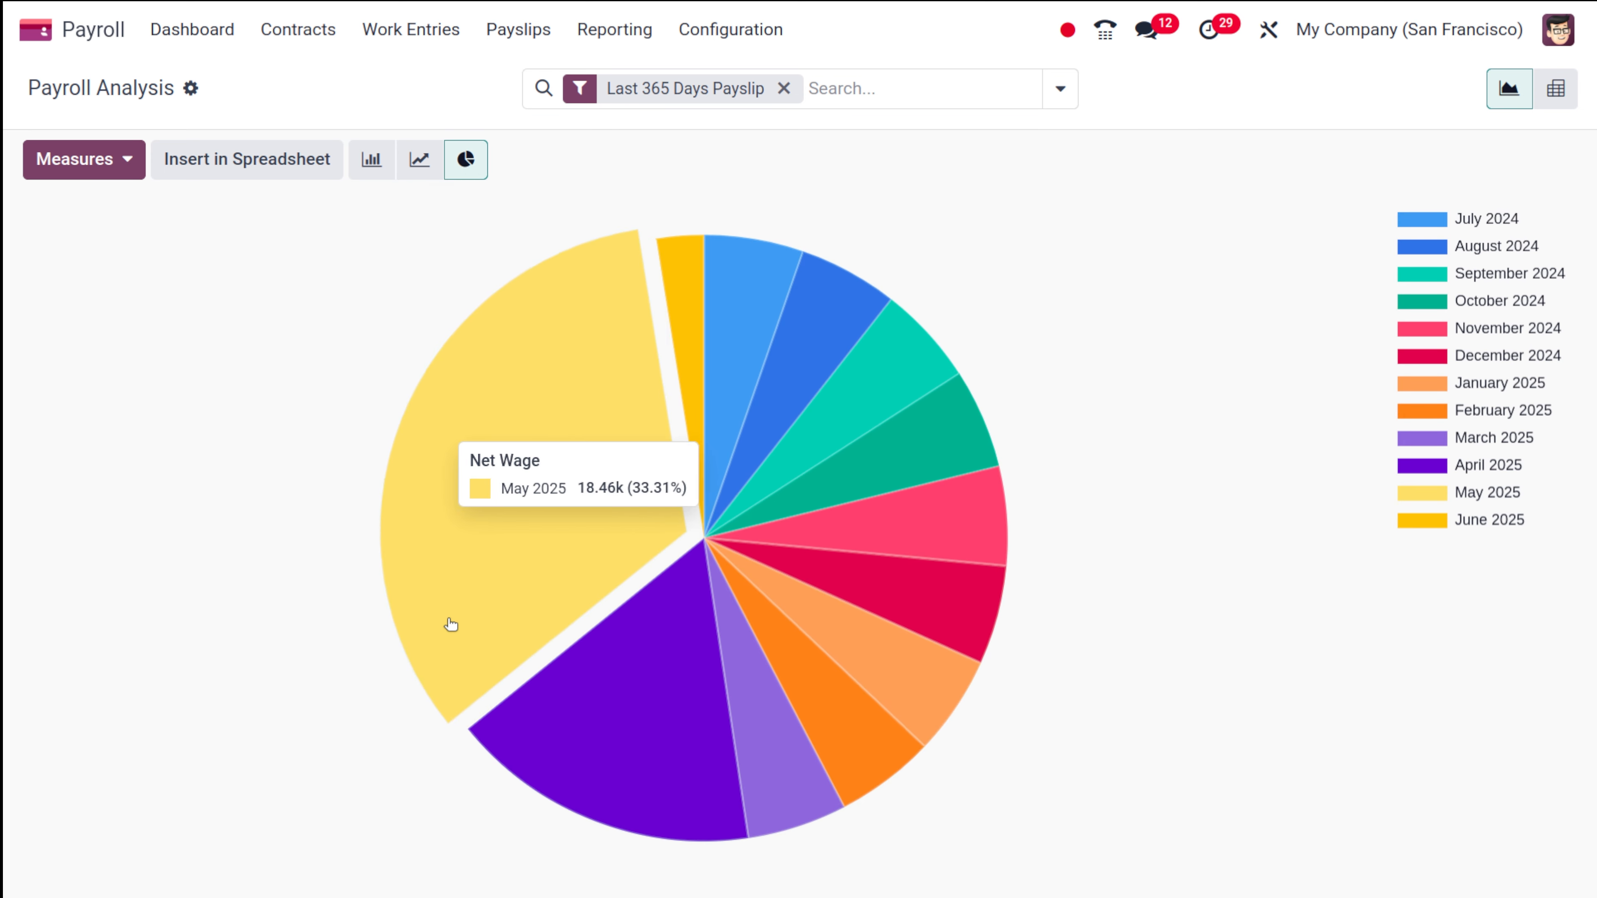
mouse_move(641, 723)
mouse_move(538, 594)
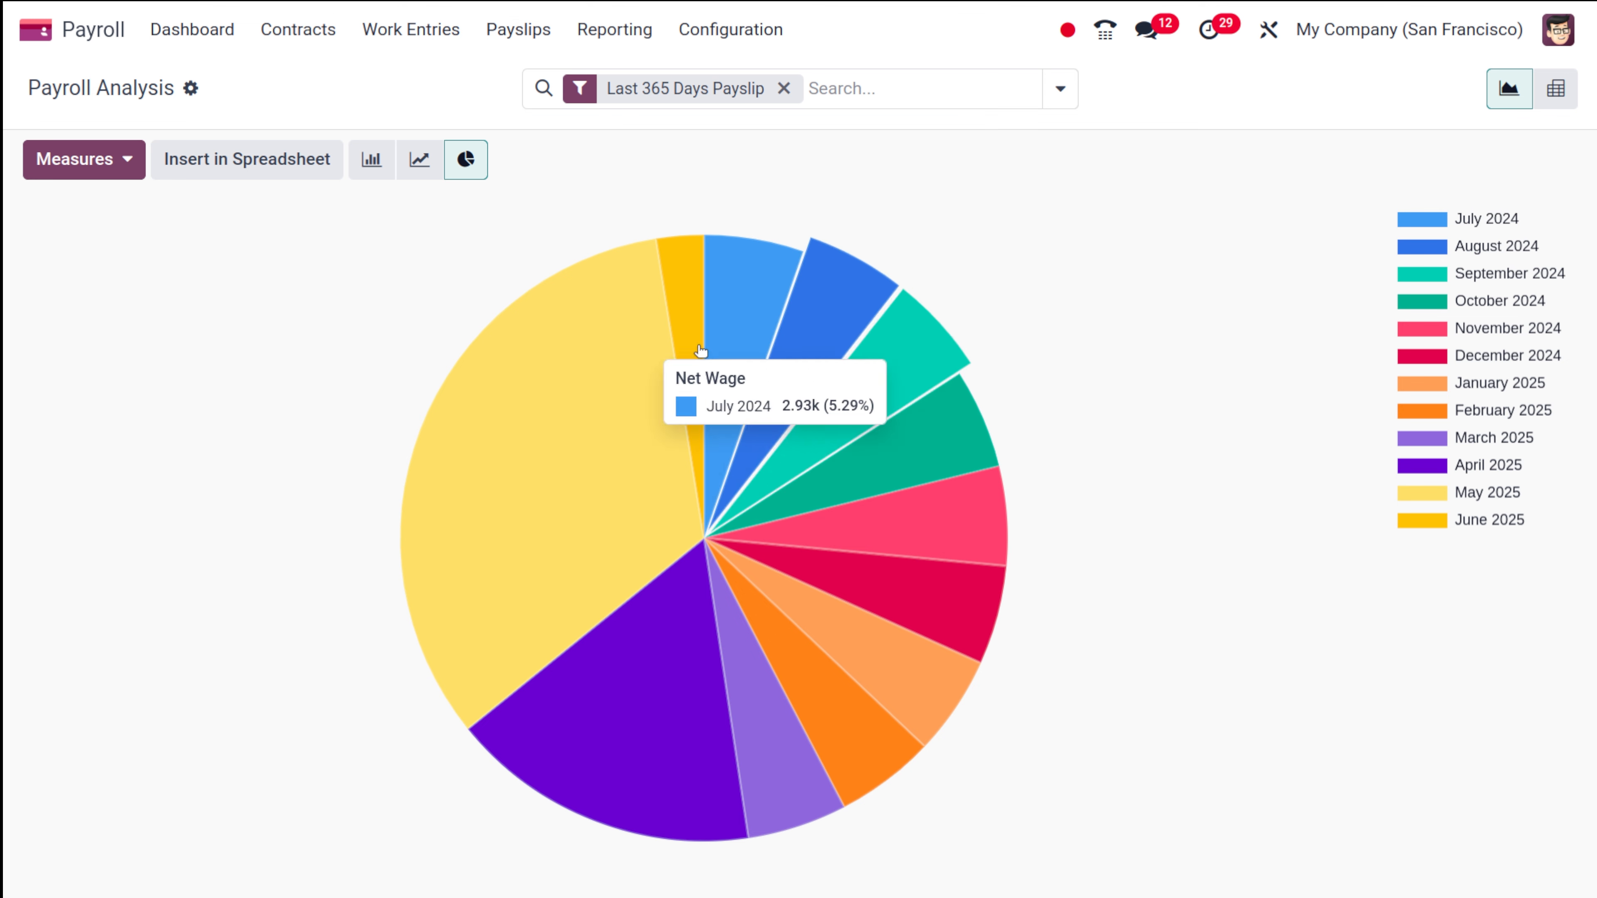
mouse_move(548, 392)
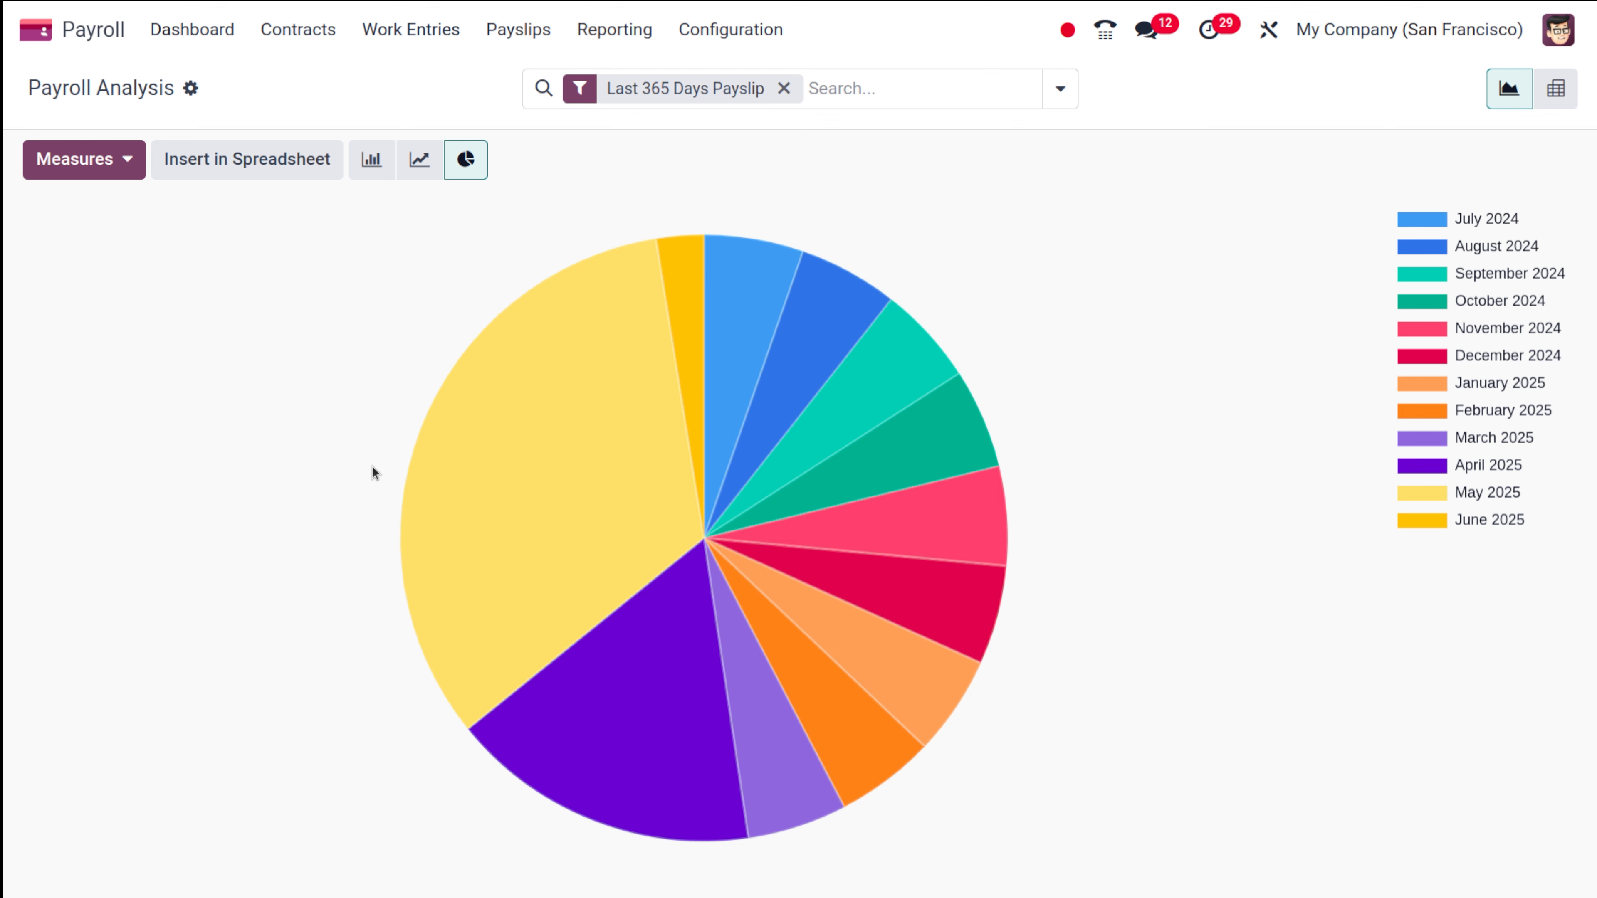
Show the analysis as a pivot table, review its available measures, and sort it descending by Net Wage and finally by Gross Wage
click(1572, 103)
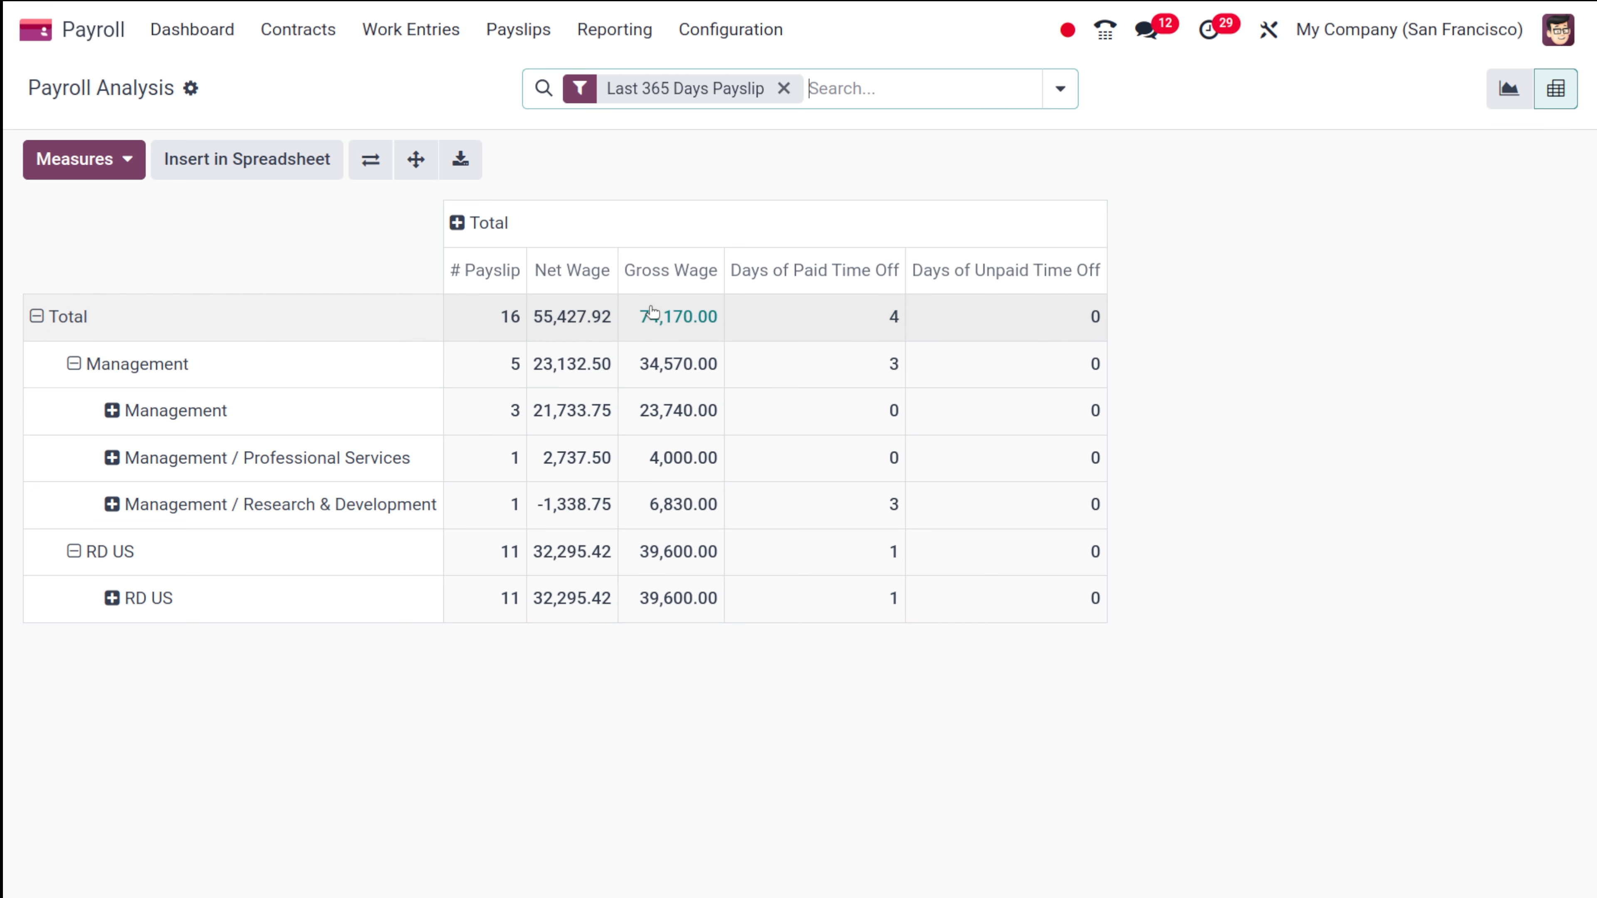
click(63, 160)
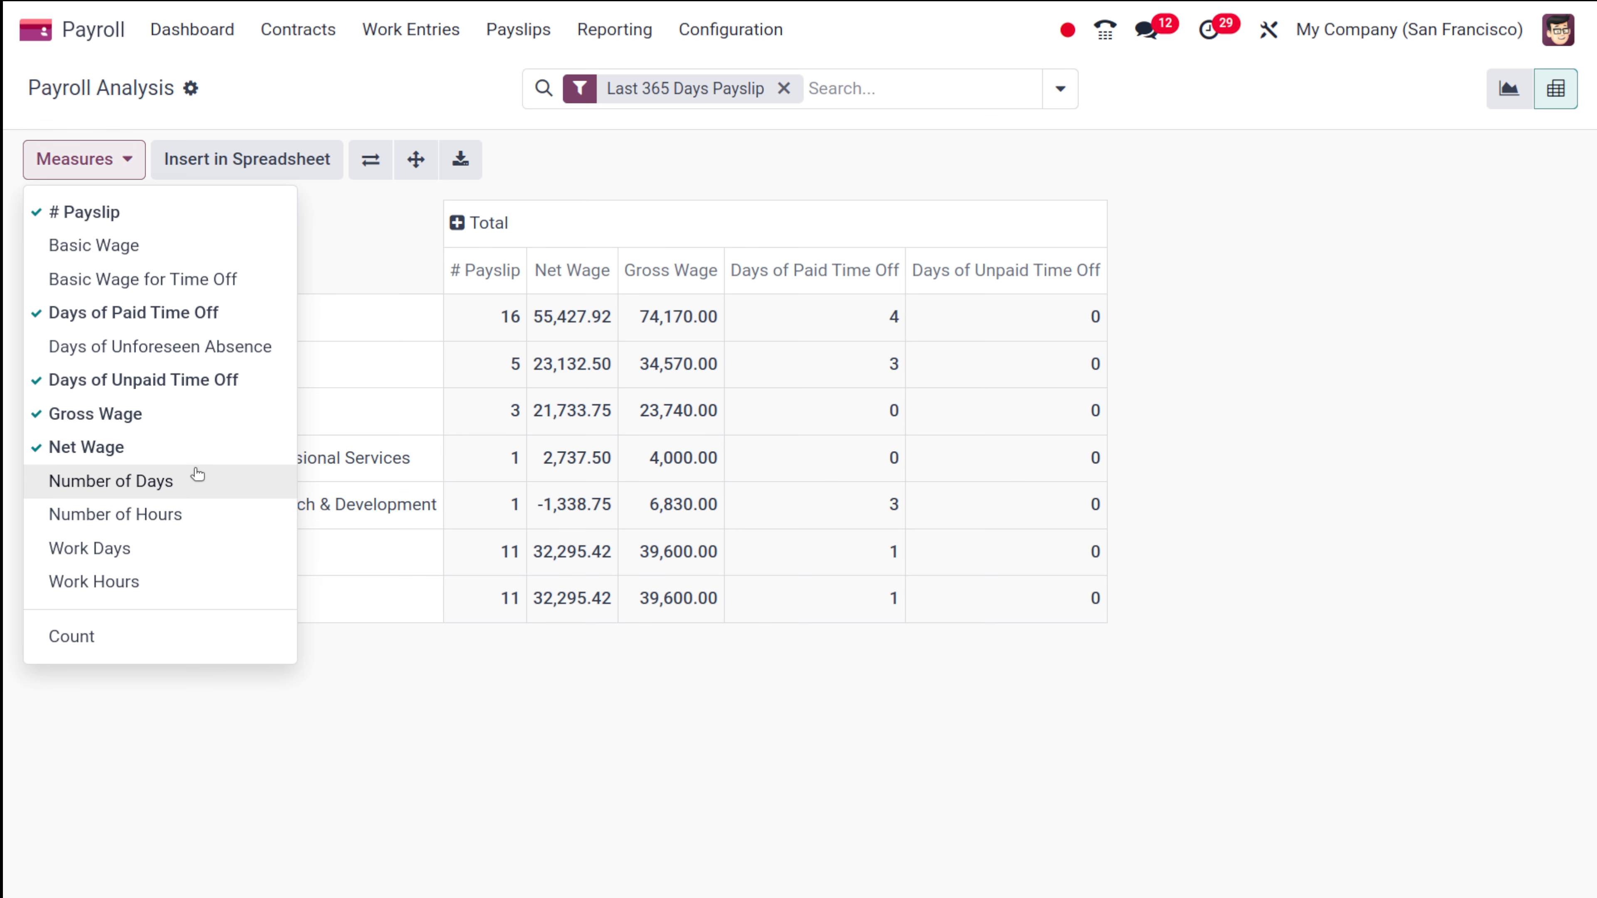
click(571, 282)
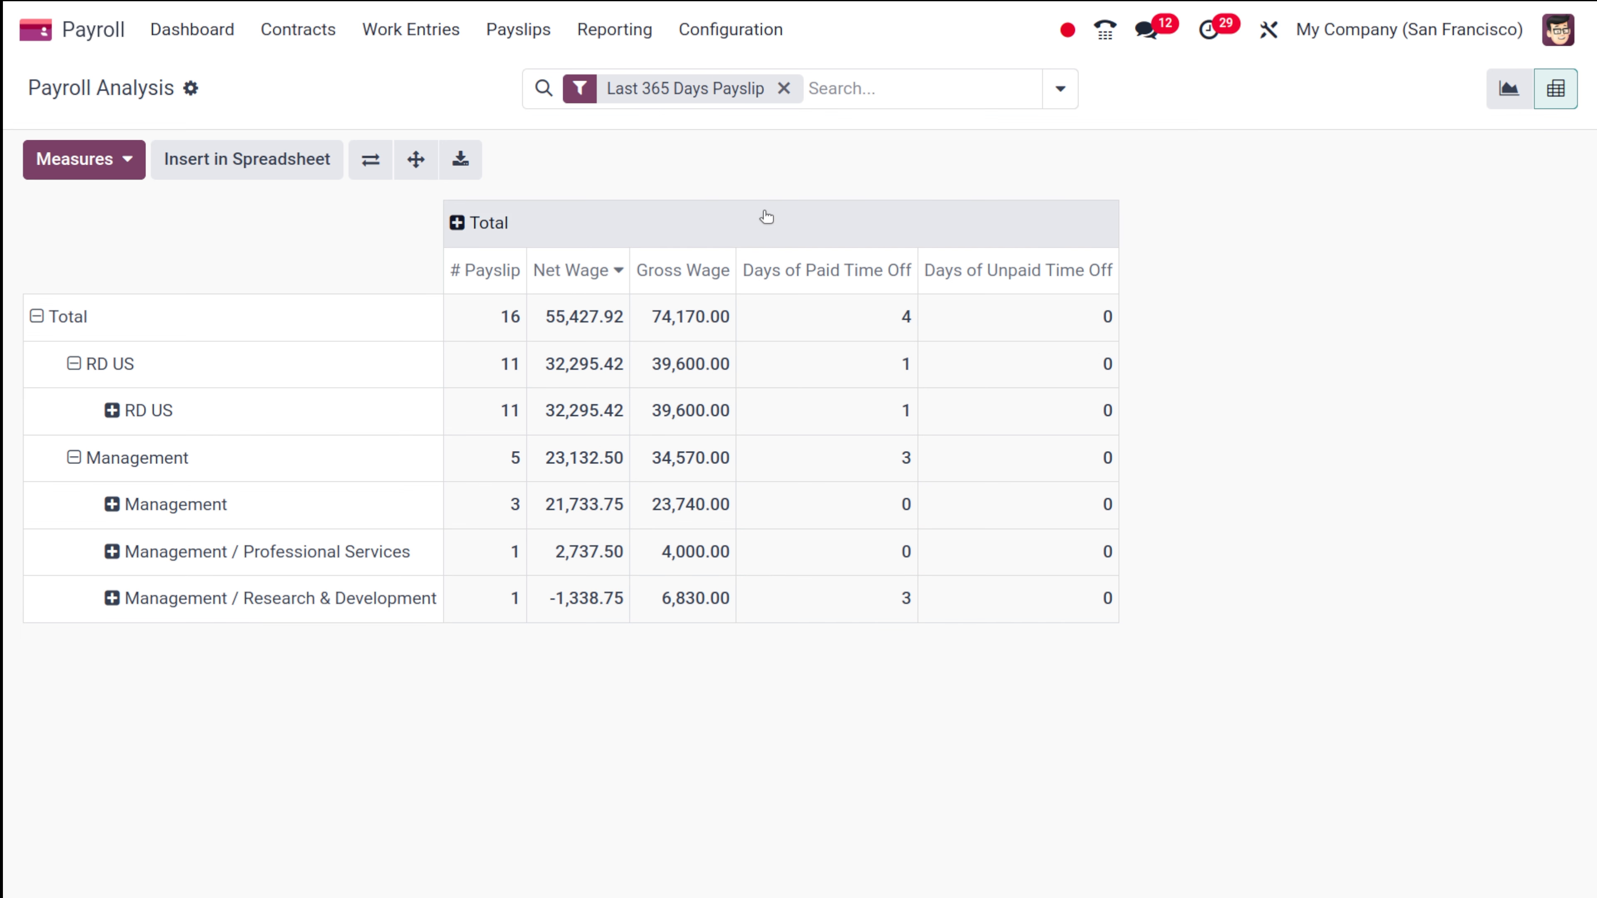
click(691, 270)
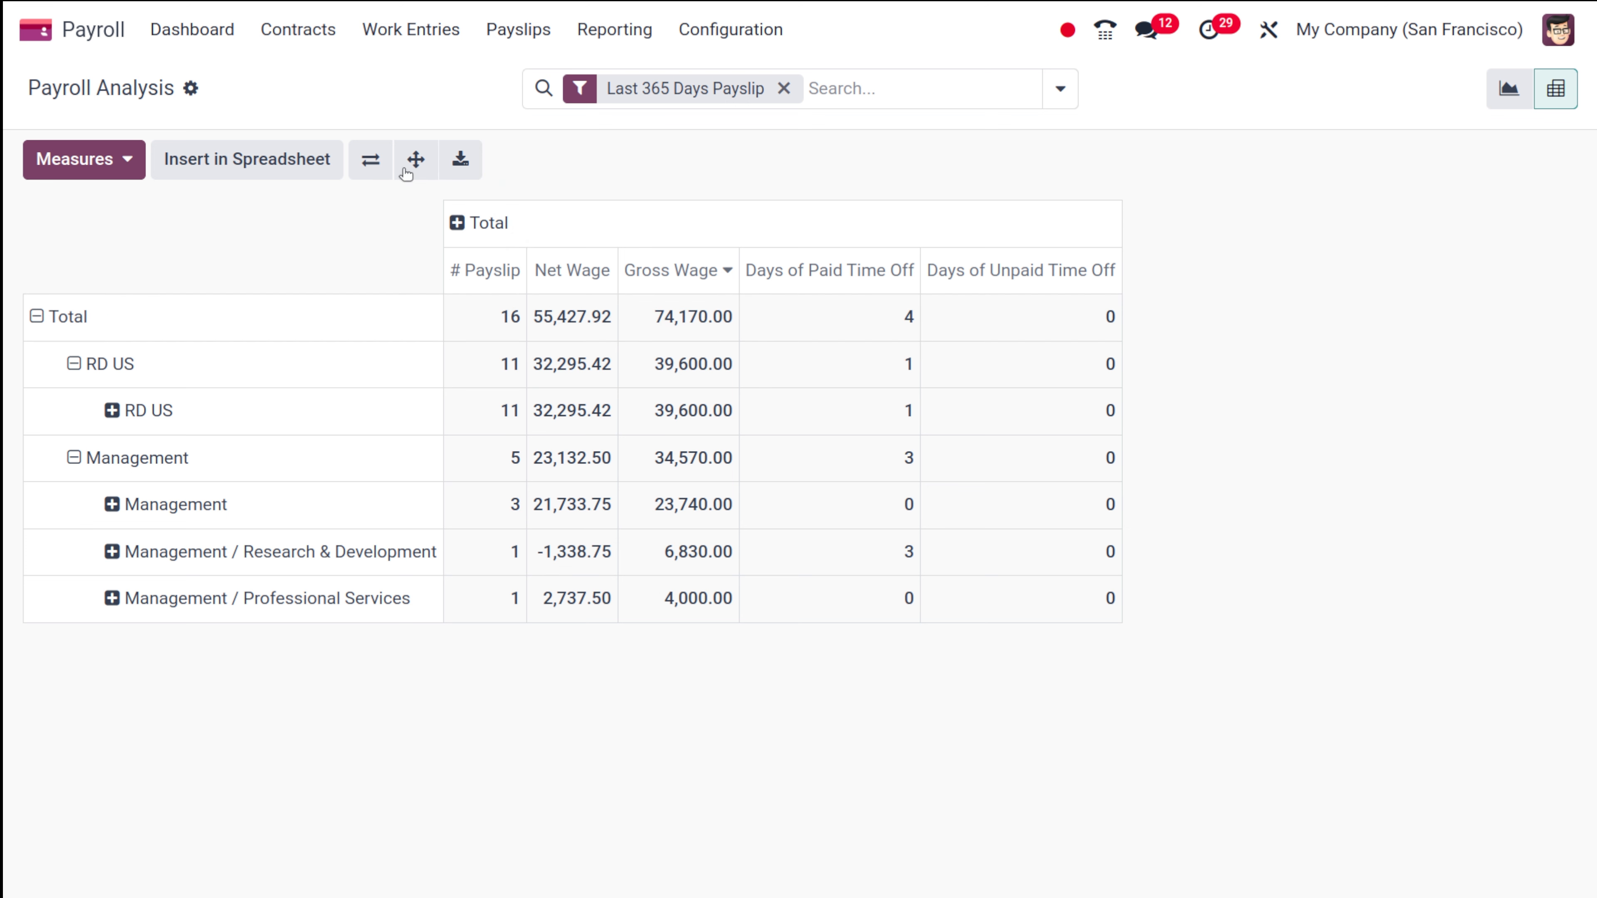
Review the options for inserting the pivot table into a spreadsheet and cancel the insertion
click(281, 165)
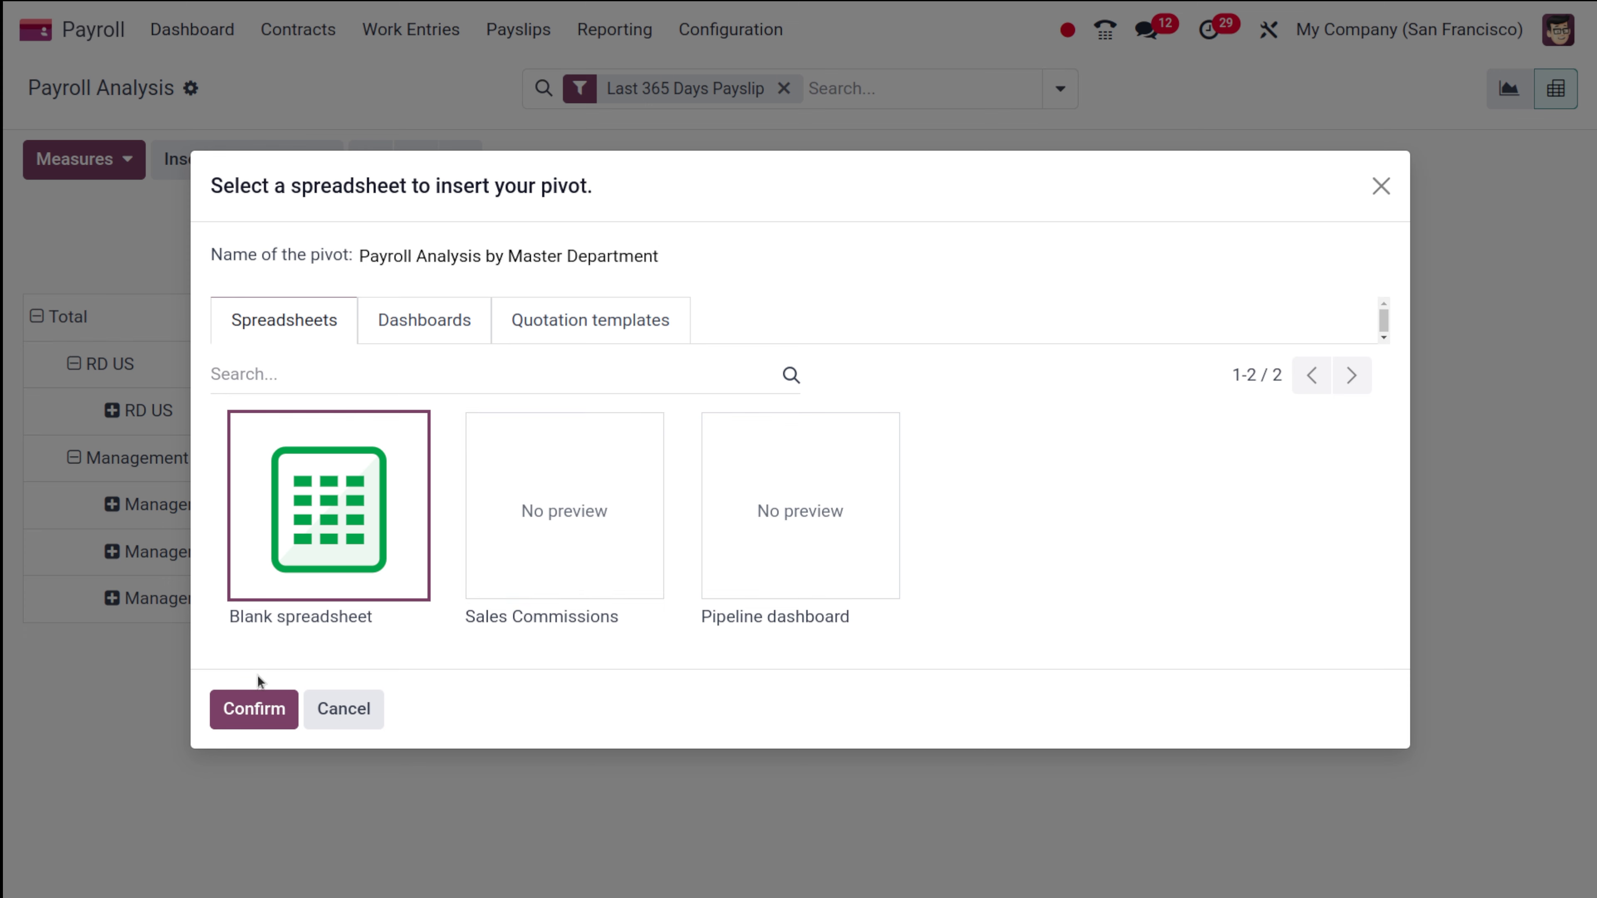
click(340, 709)
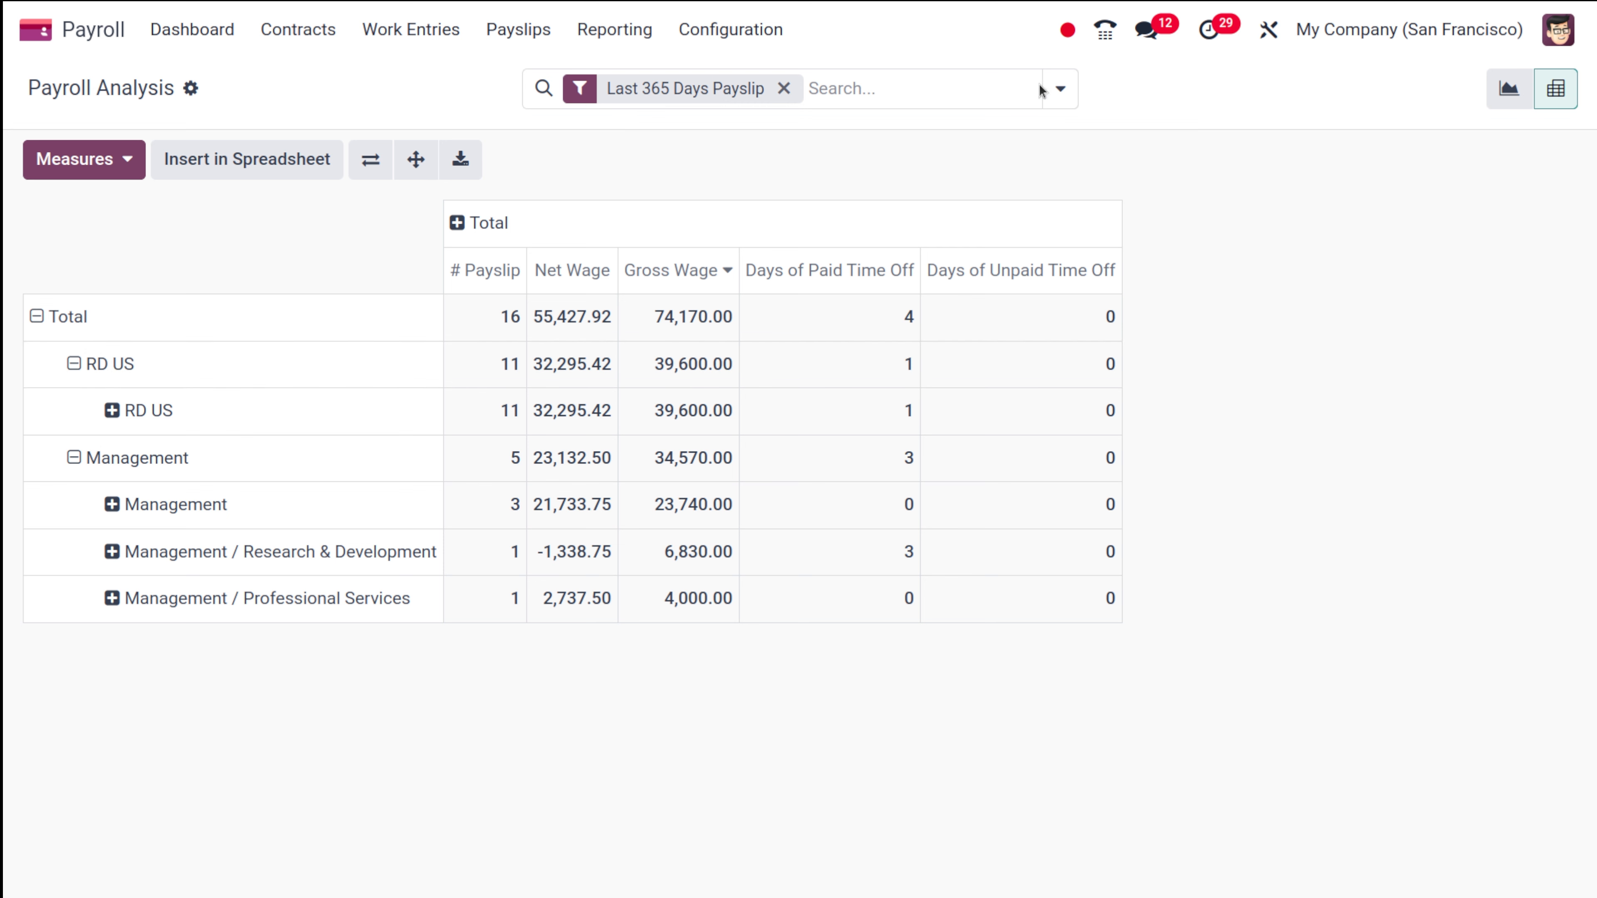
Open the filter, grouping and favorites options for the payroll analysis
click(1060, 93)
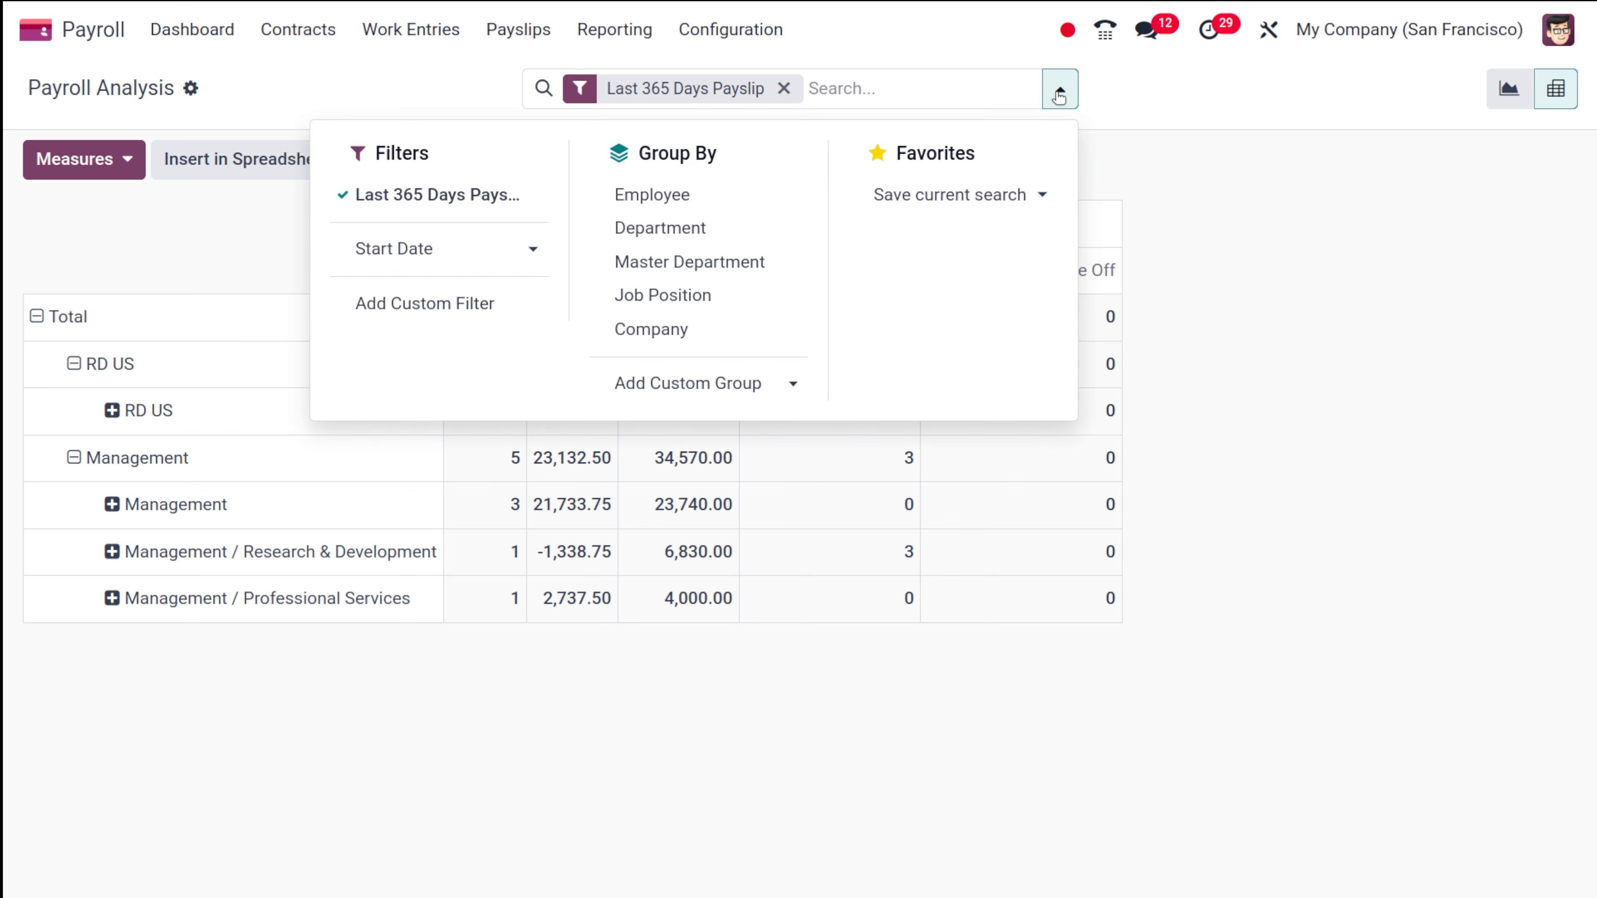